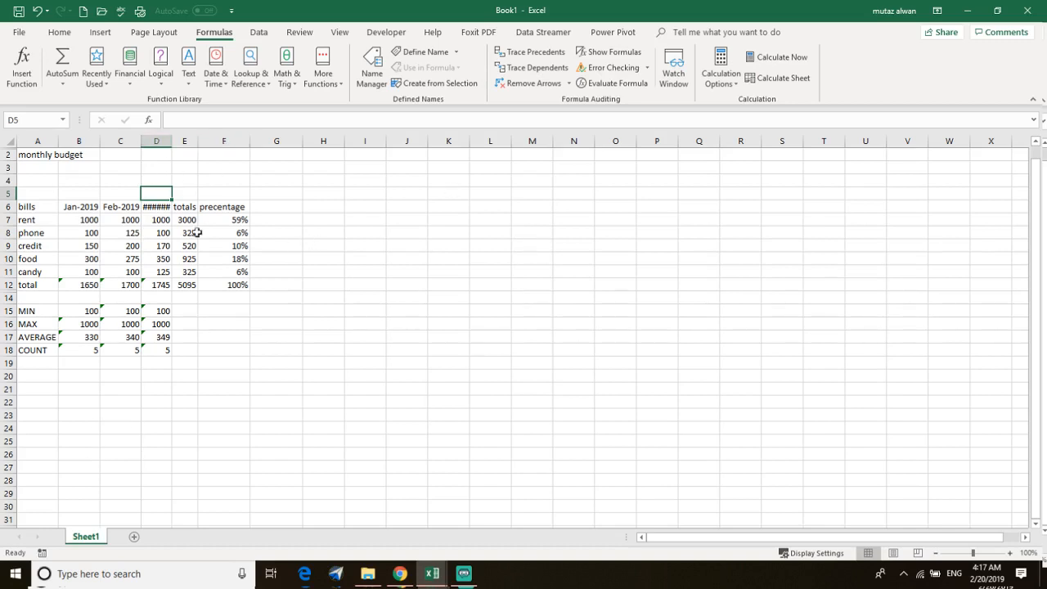
# Add two new worksheets to the workbook and return to Sheet1.
pyautogui.click(135, 539)
pyautogui.click(173, 541)
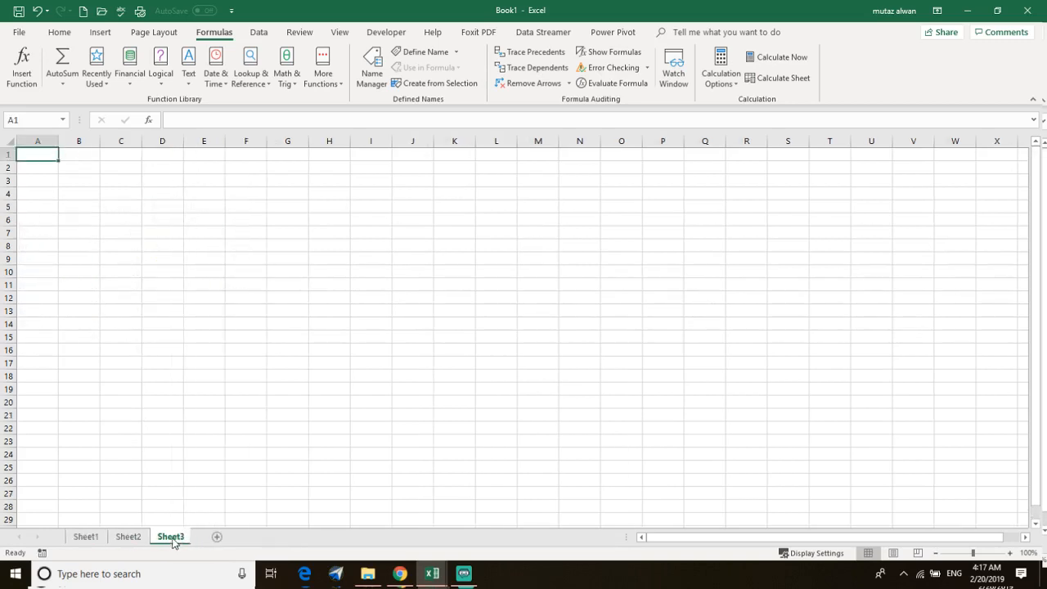
pyautogui.click(86, 540)
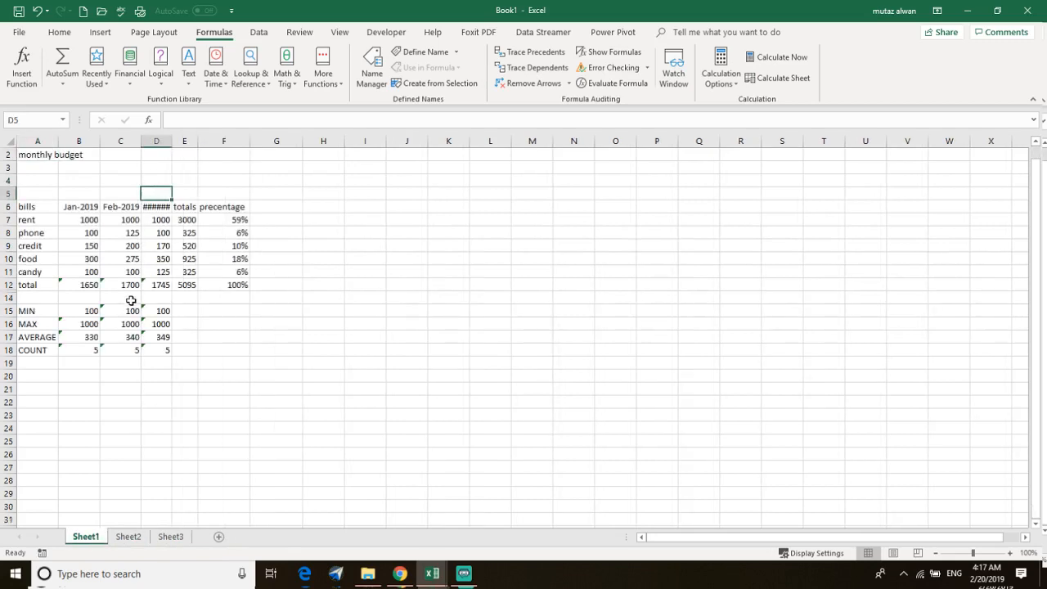
# Copy the monthly budget range A2:F20 from Sheet1 and paste it into Sheet2 starting at cell B2.
pyautogui.moveTo(216, 374); pyautogui.dragTo(66, 161)
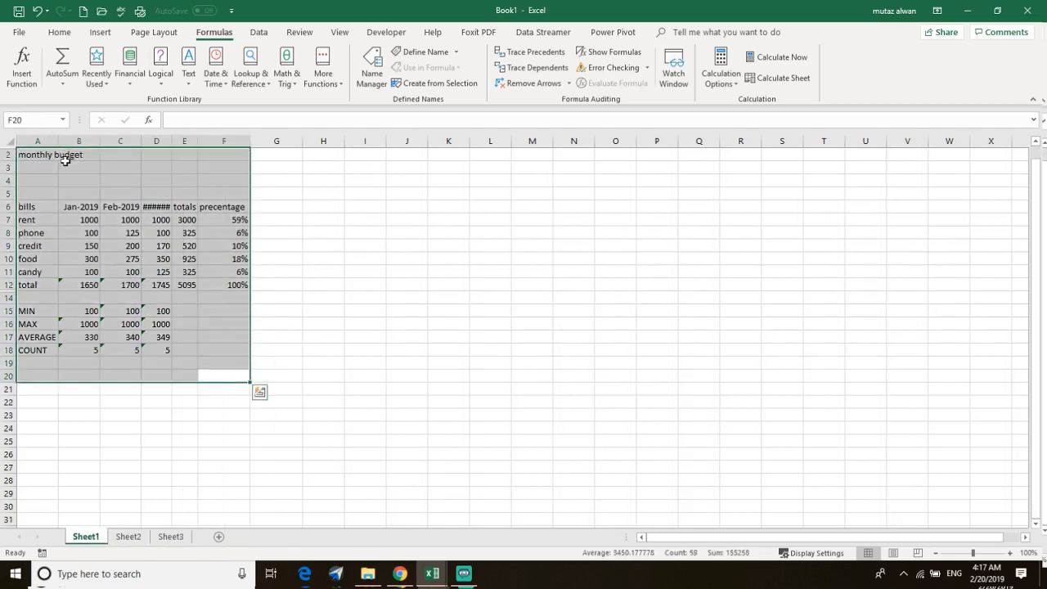
pyautogui.rightClick(65, 159)
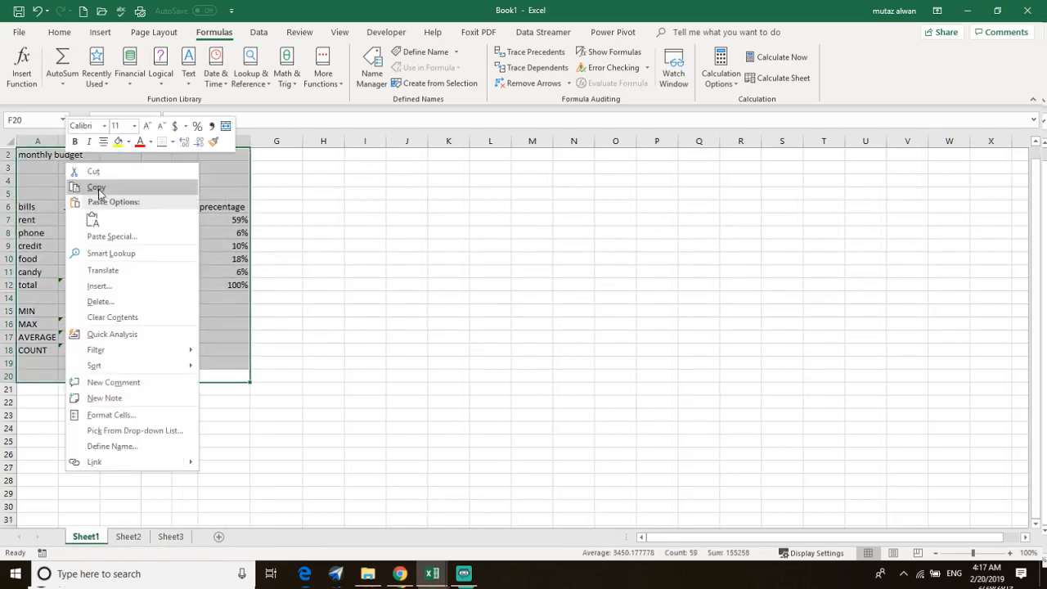
pyautogui.click(96, 188)
pyautogui.click(128, 536)
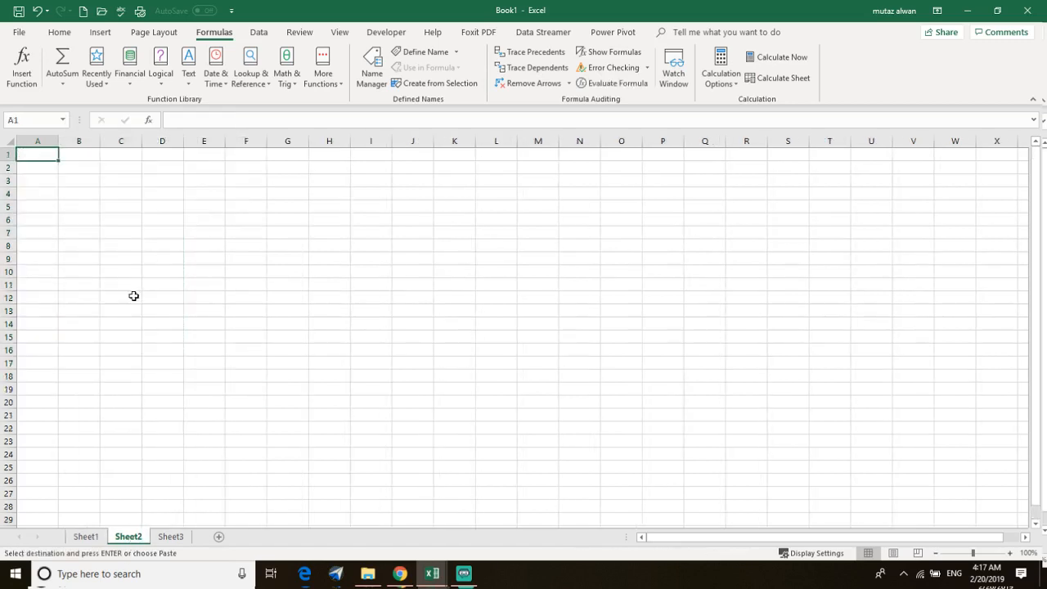
pyautogui.rightClick(62, 168)
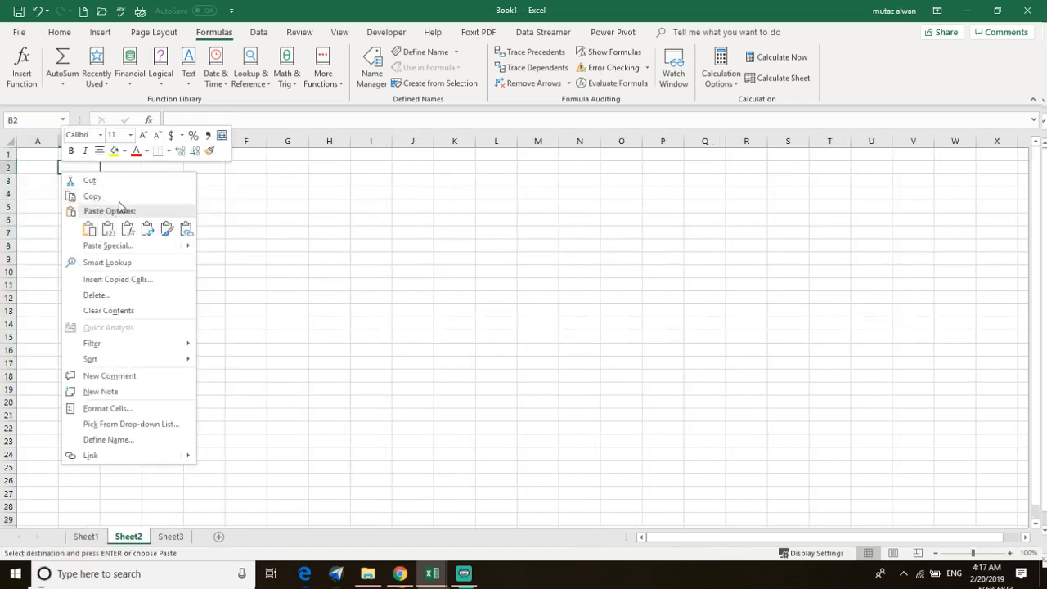
pyautogui.click(91, 233)
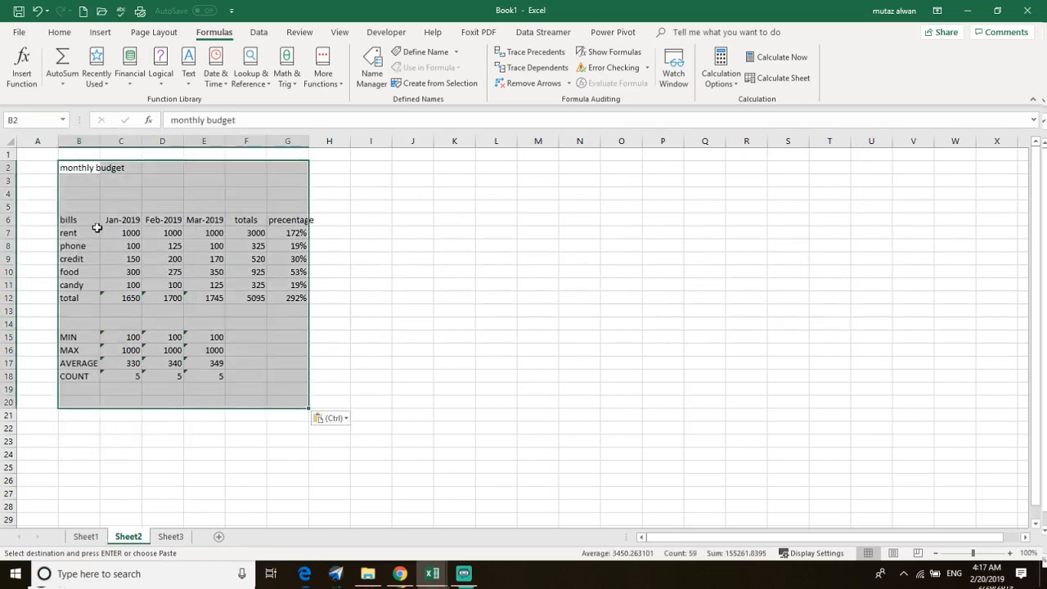
# Clear the pending copy selection on Sheet1 and widen column B slightly.
pyautogui.click(91, 538)
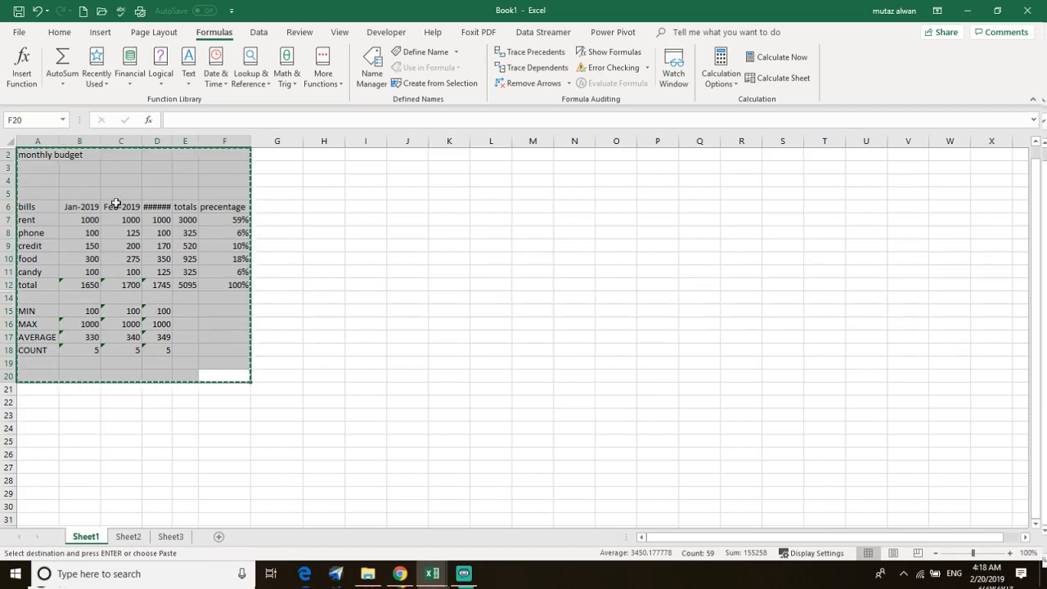
pyautogui.click(333, 231)
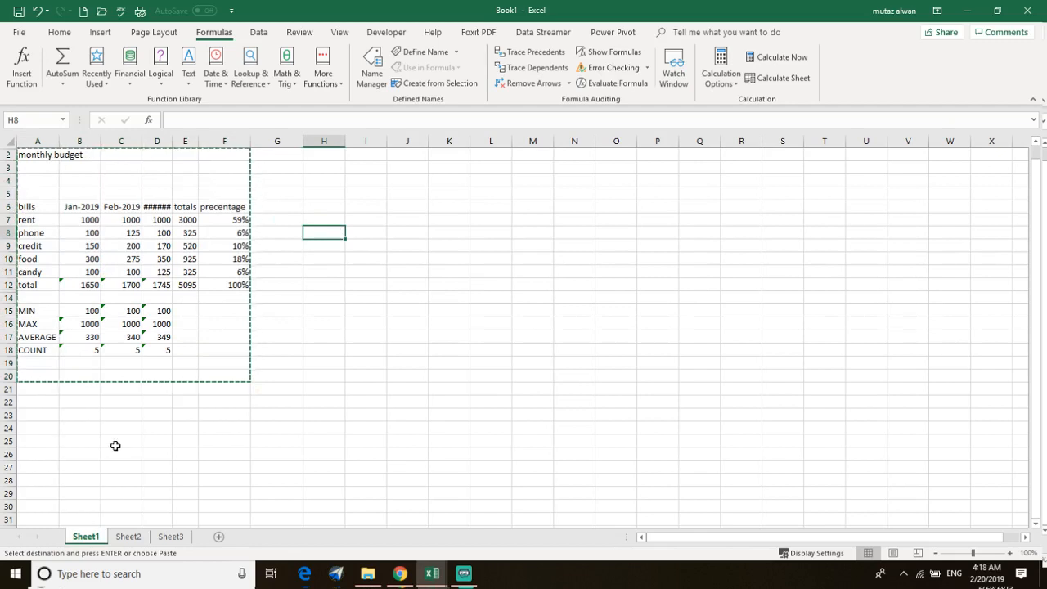
pyautogui.click(121, 440)
pyautogui.press('Escape')
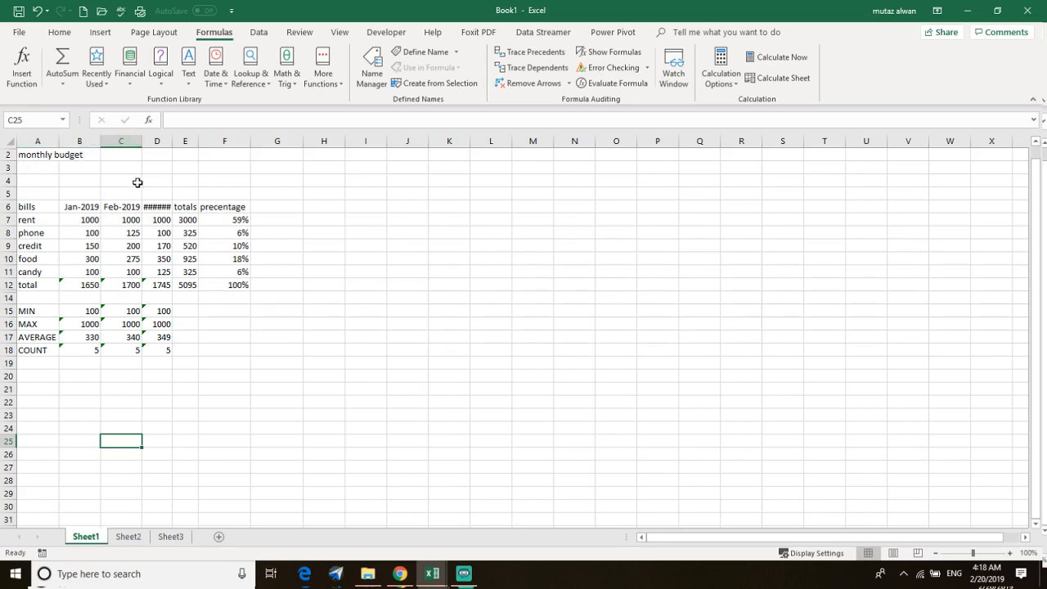
pyautogui.click(185, 374)
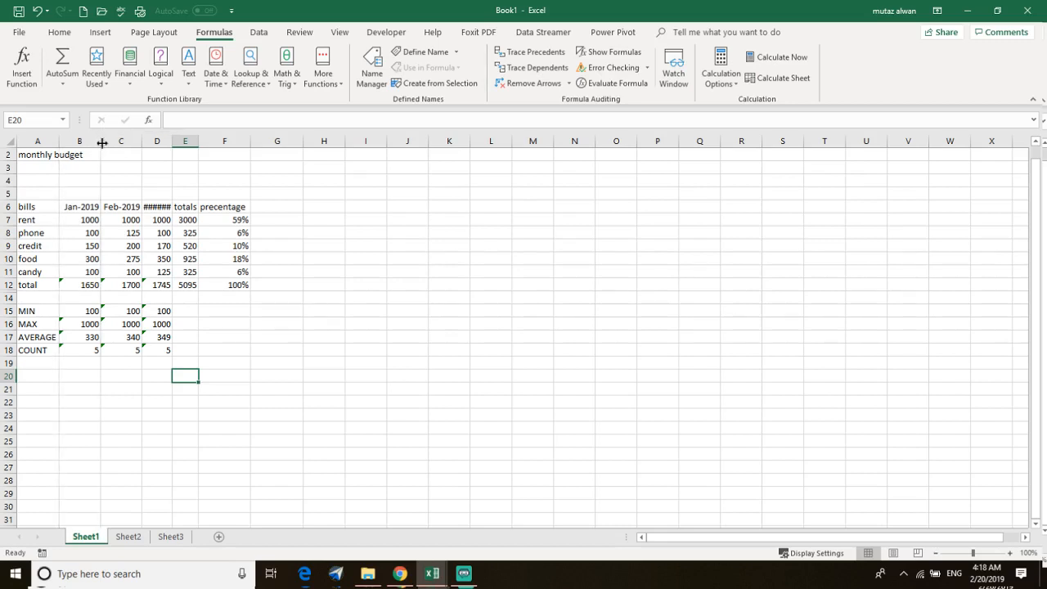
pyautogui.moveTo(103, 143); pyautogui.dragTo(103, 143)
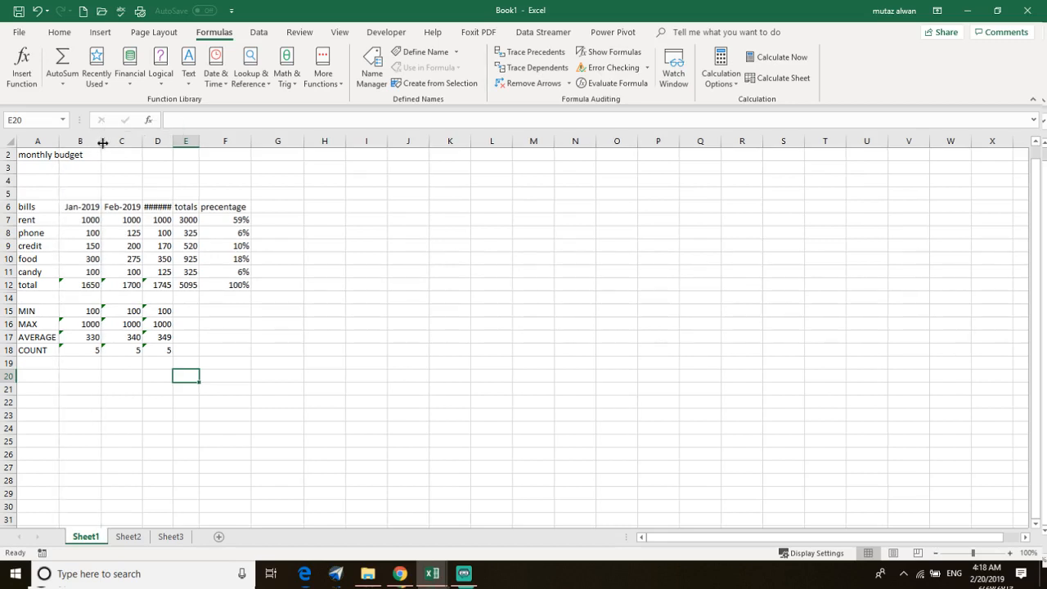
# Insert a blank column before the Feb-2019 column and undo the insertion.
pyautogui.click(121, 142)
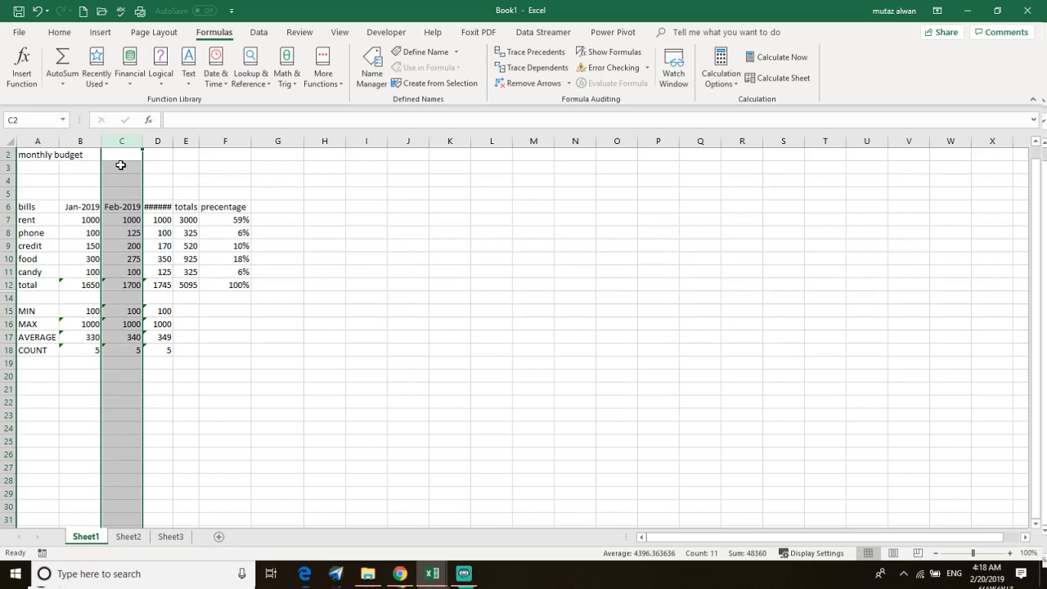
pyautogui.hotkey('ctrl', 'shift', '+')
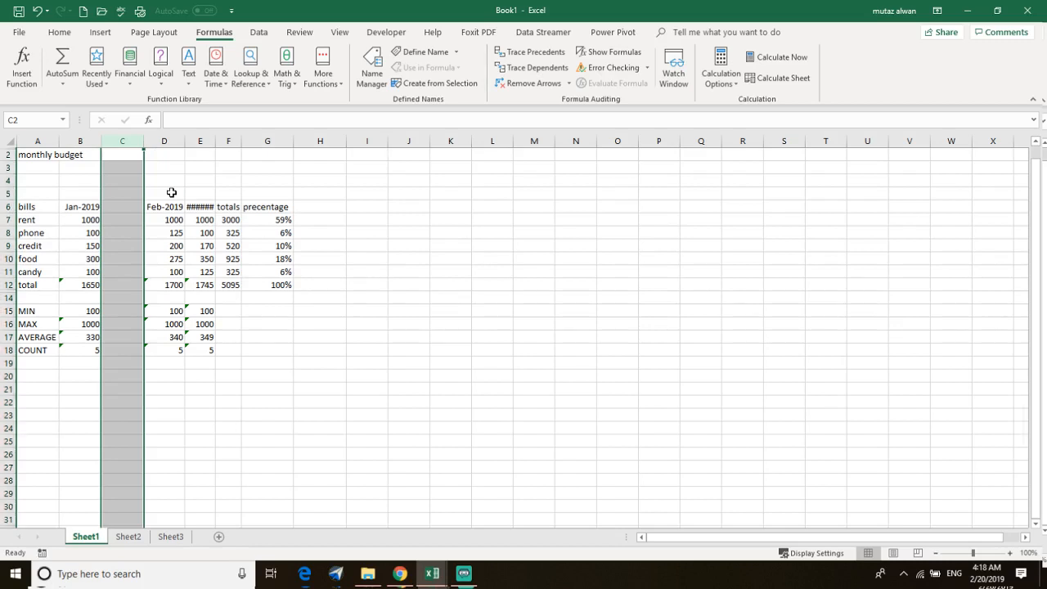
pyautogui.hotkey('ctrl', 'z')
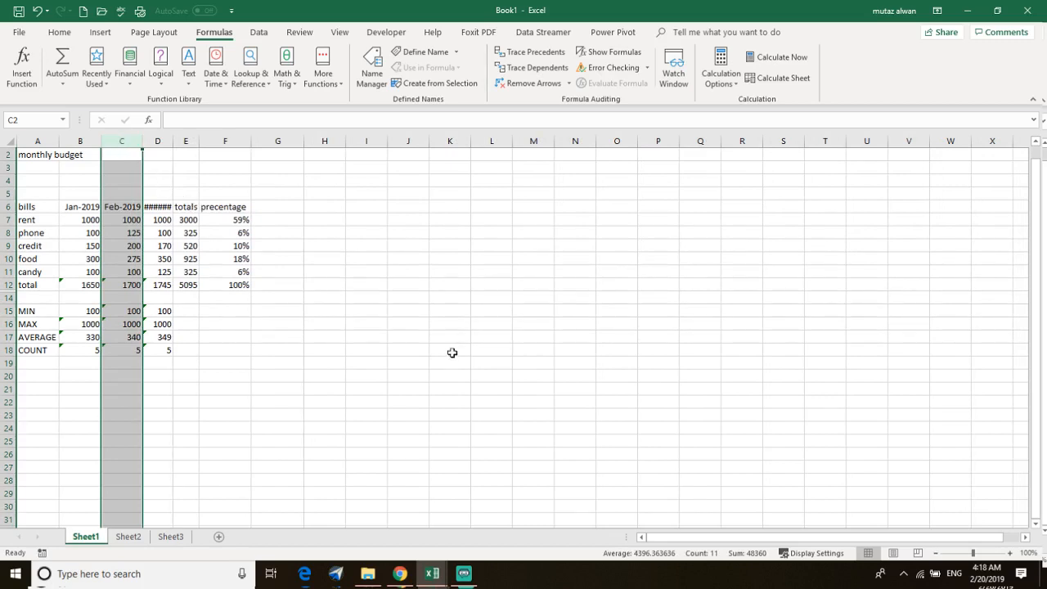
# Enter the note "ADDING A COLUMN YOU WILL USE CTRL SHIFT +" in cell H14.
pyautogui.click(336, 299)
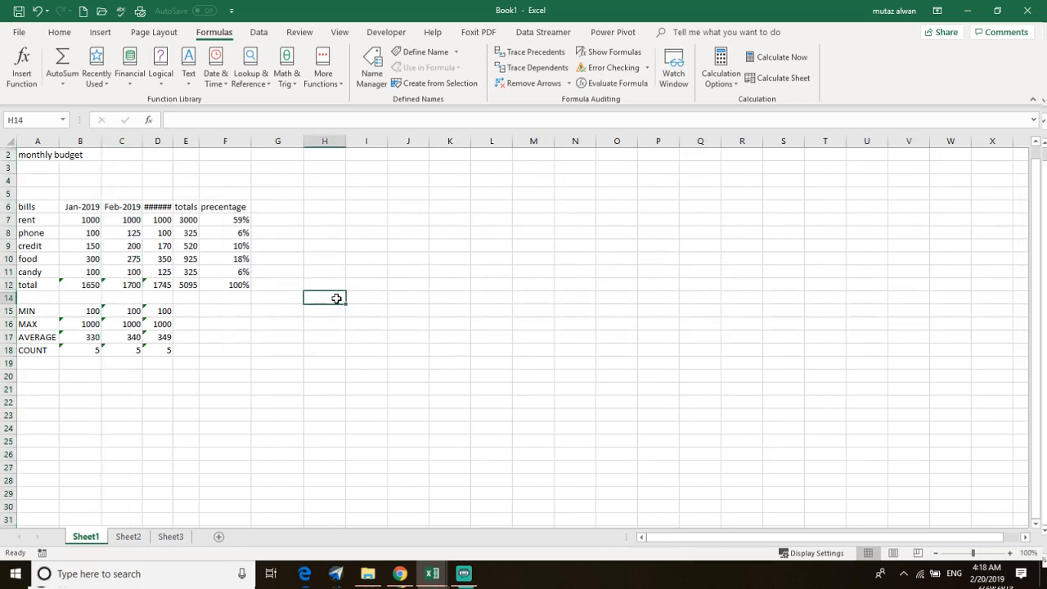
pyautogui.write('ADDING A')
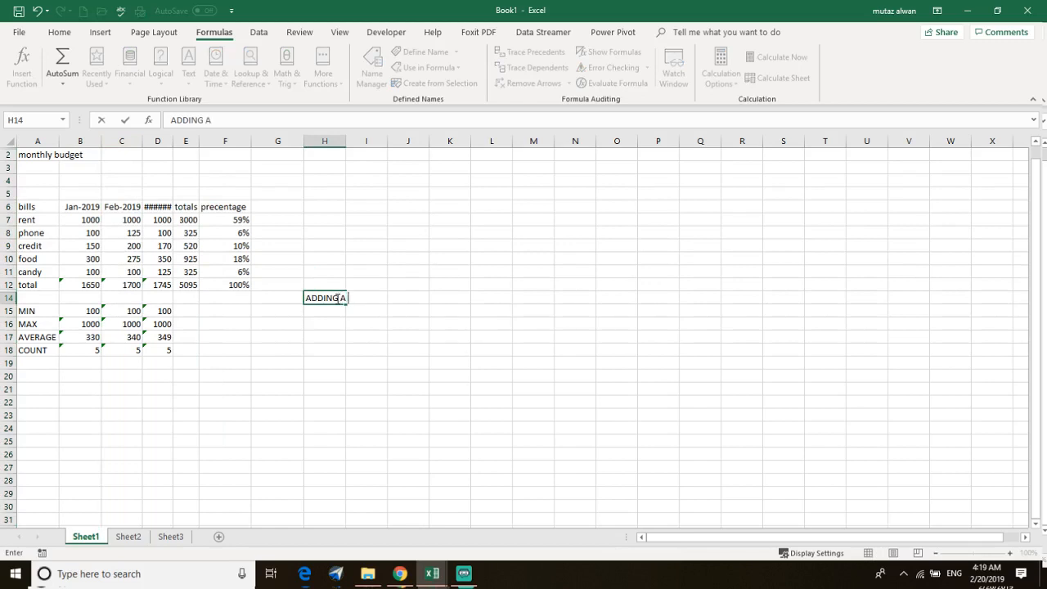
pyautogui.write(' COLUMN YO')
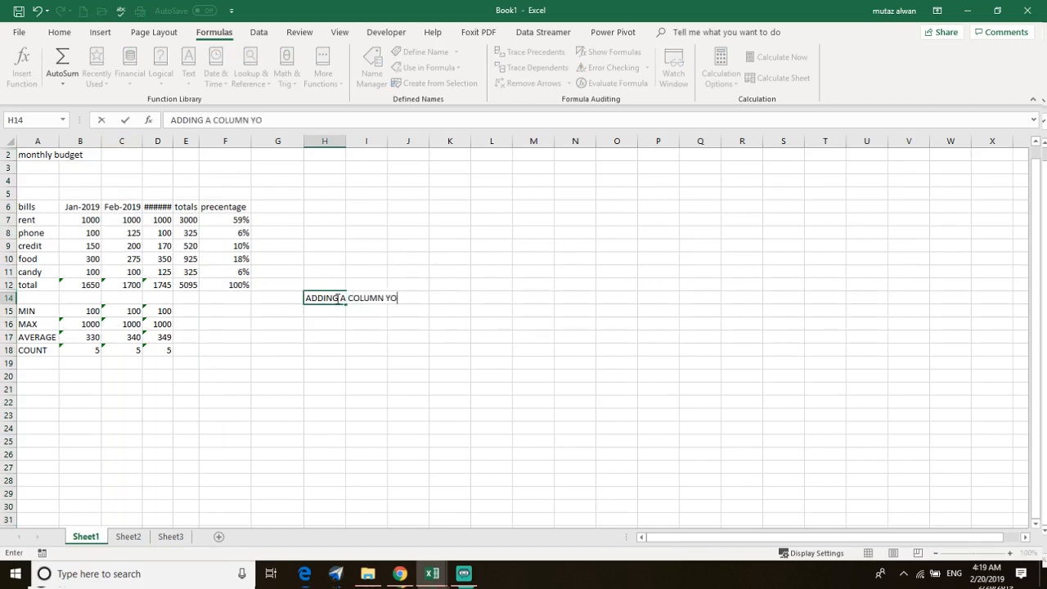
pyautogui.write('U WILL USE CTRL SHIFT +')
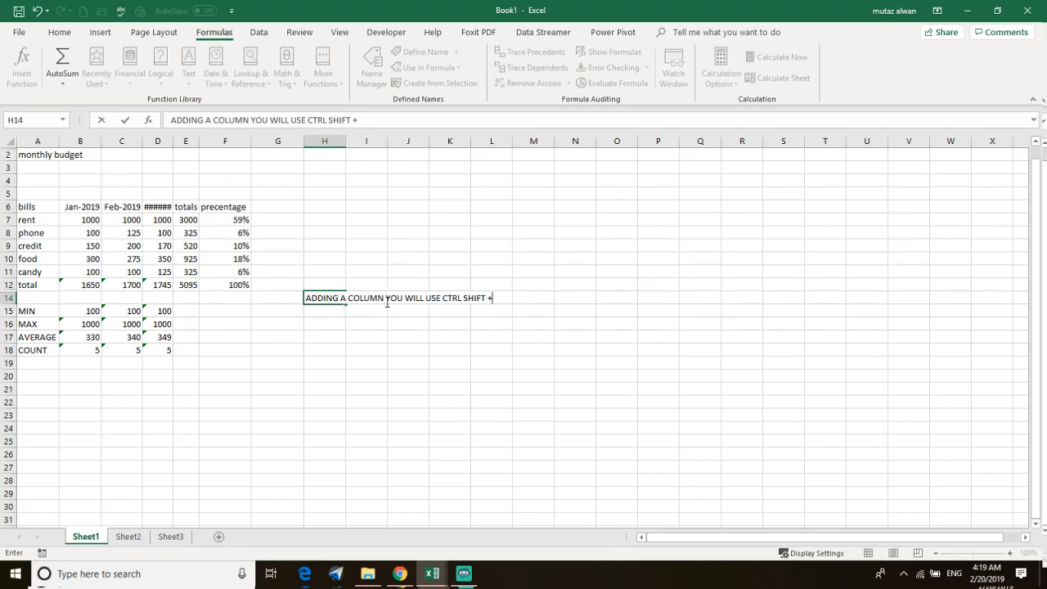
# Enter the note "REMOVING A COLUMN IS CTRL -" in cell H15.
pyautogui.click(327, 314)
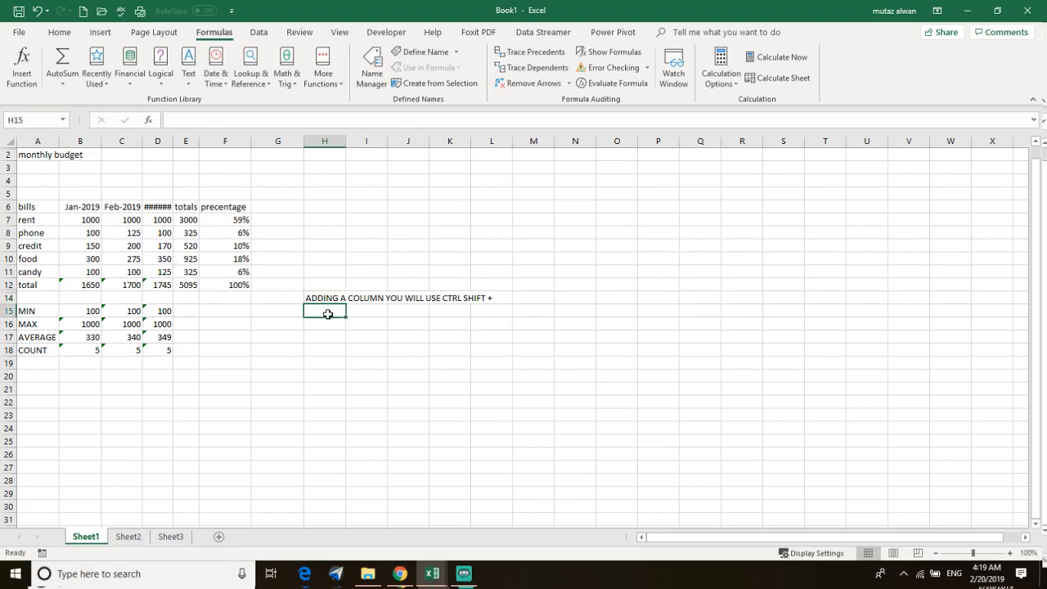
pyautogui.write('REMOVING')
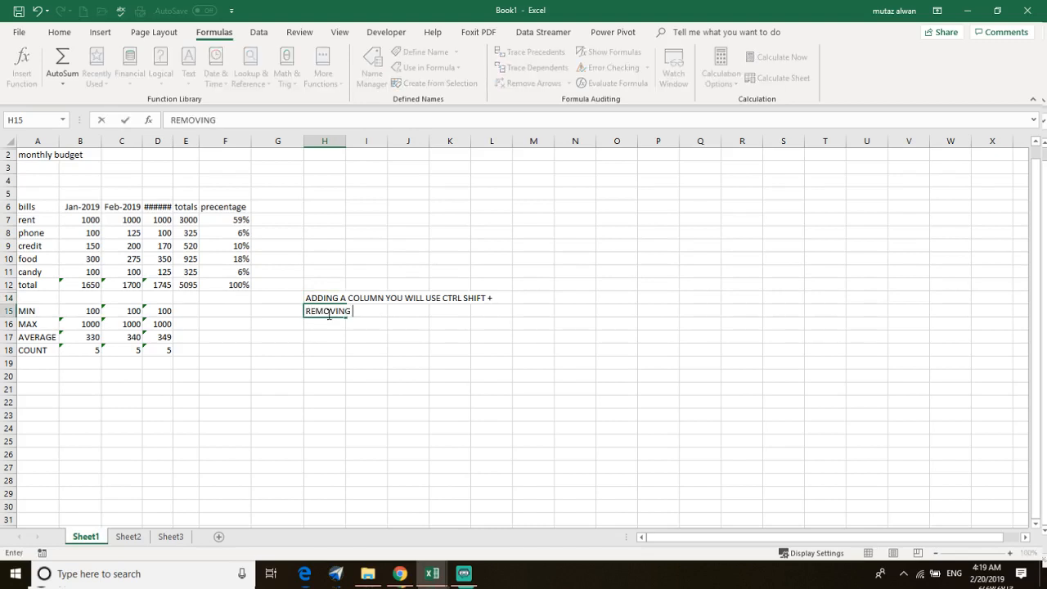
pyautogui.write(' A COLUMN IS CTRL -')
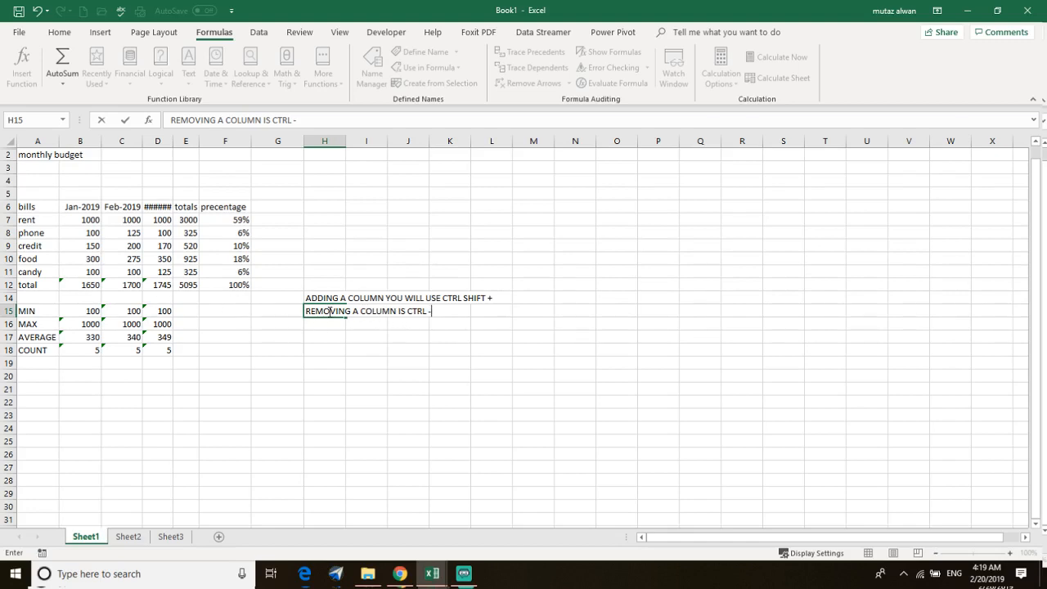
pyautogui.click(26, 298)
# Insert a blank row above row 14 and delete that inserted row again.
pyautogui.click(8, 298)
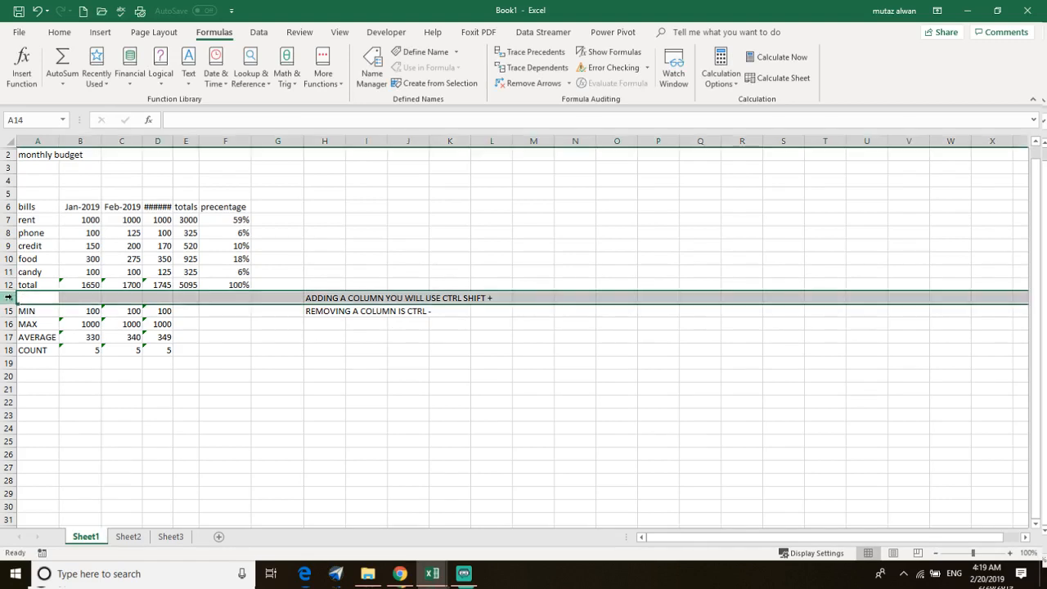
pyautogui.rightClick(8, 298)
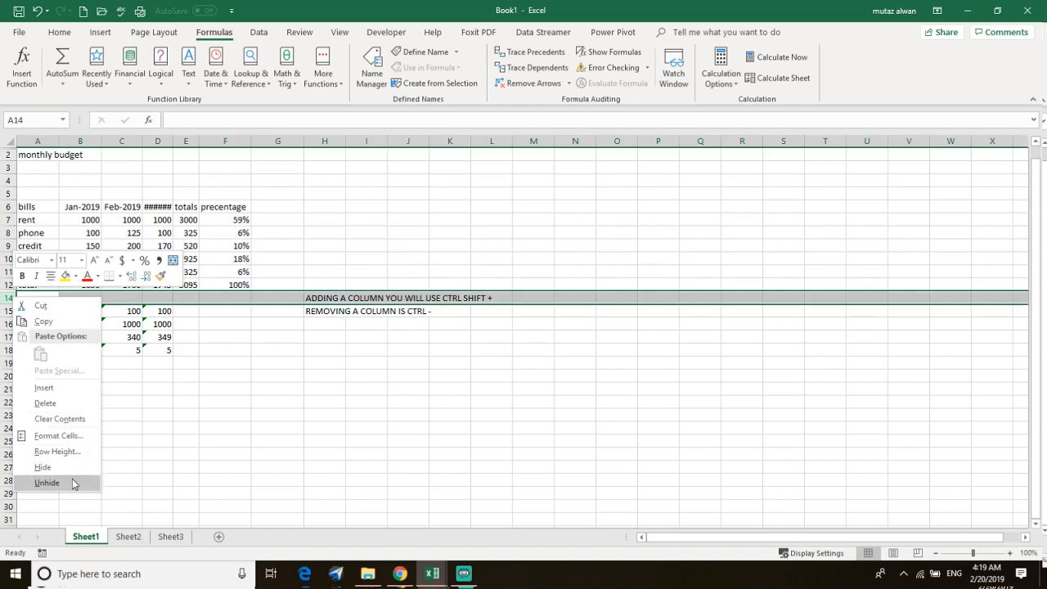
pyautogui.click(5, 298)
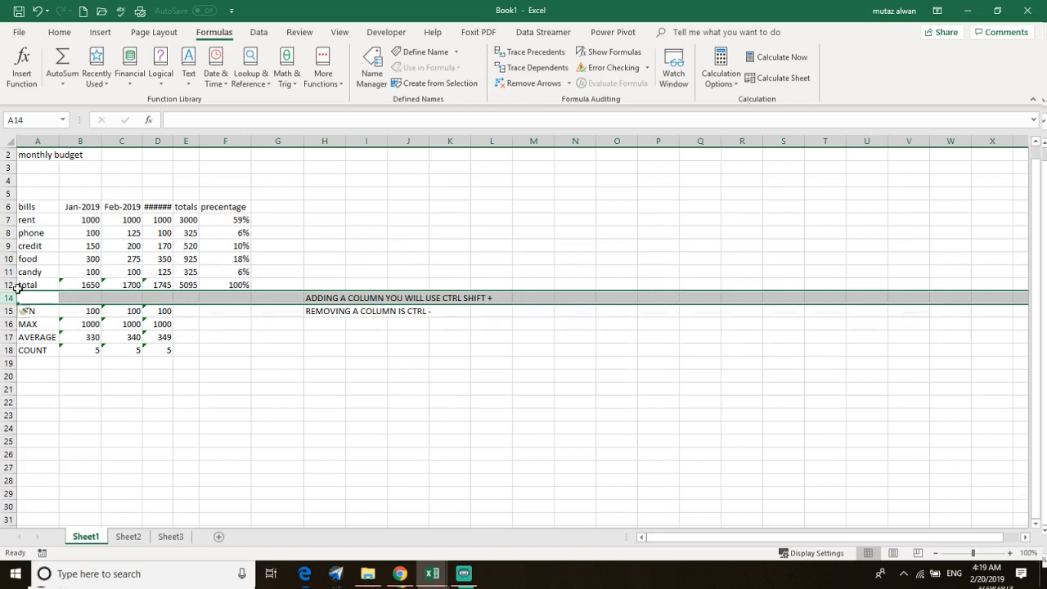
pyautogui.hotkey('ctrl', 'shift', '+')
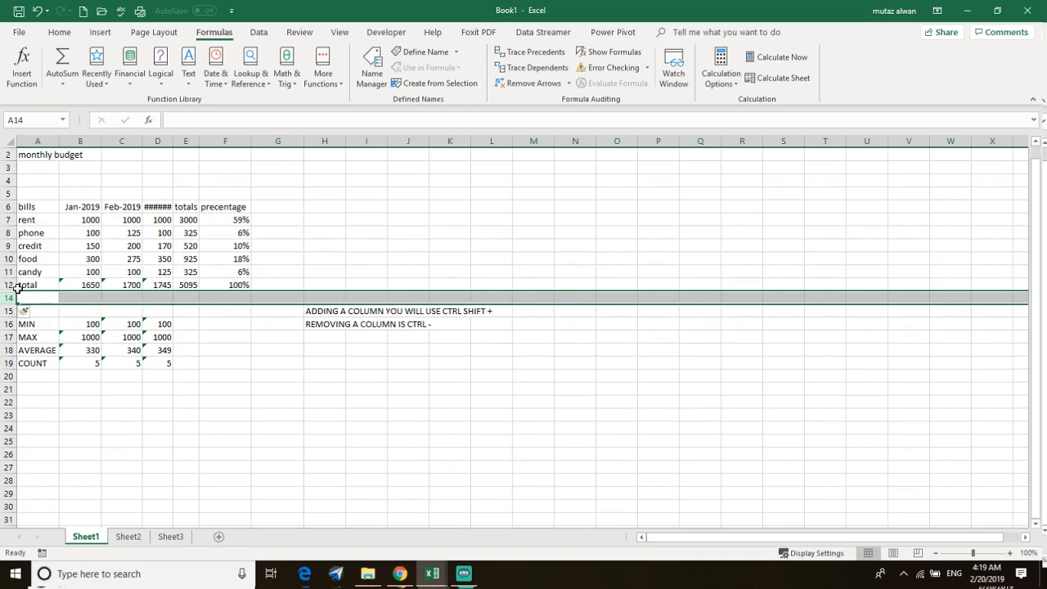
pyautogui.hotkey('ctrl', '-')
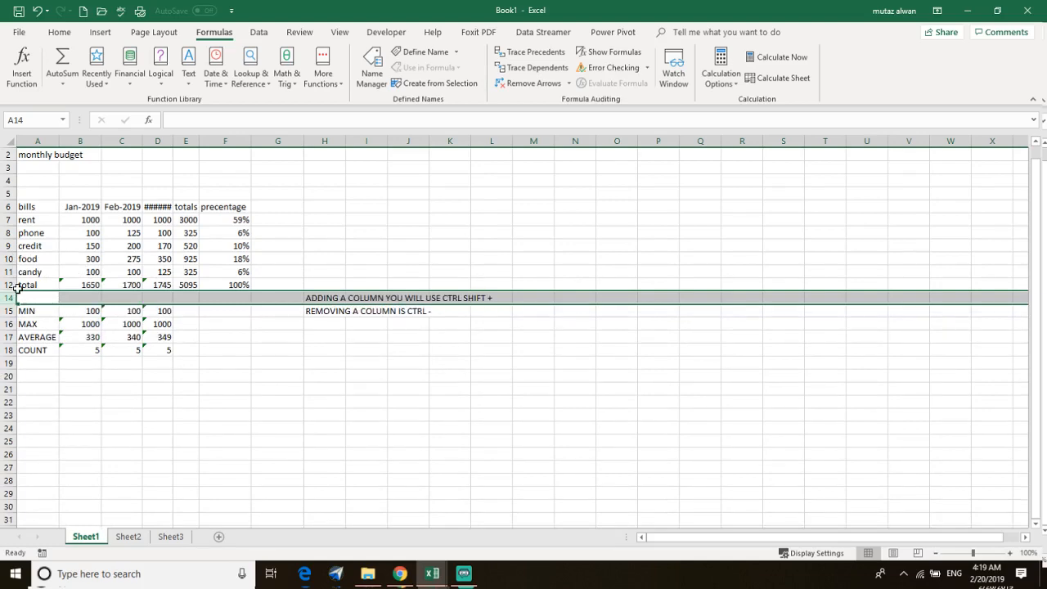
# Delete row 14 containing the note about adding a column, and undo the deletion.
pyautogui.hotkey('ctrl', '-')
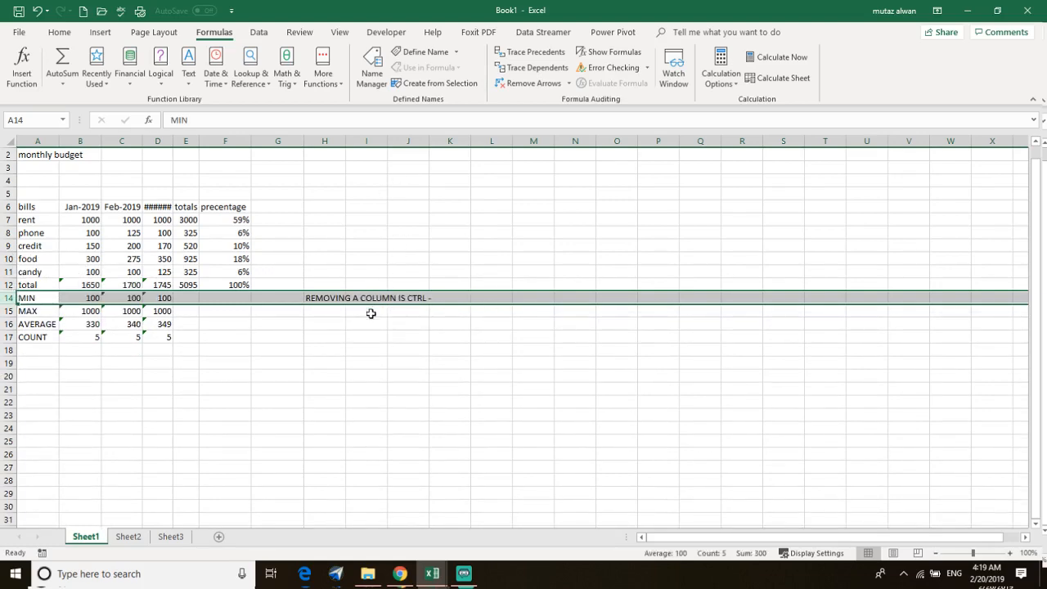
pyautogui.click(399, 327)
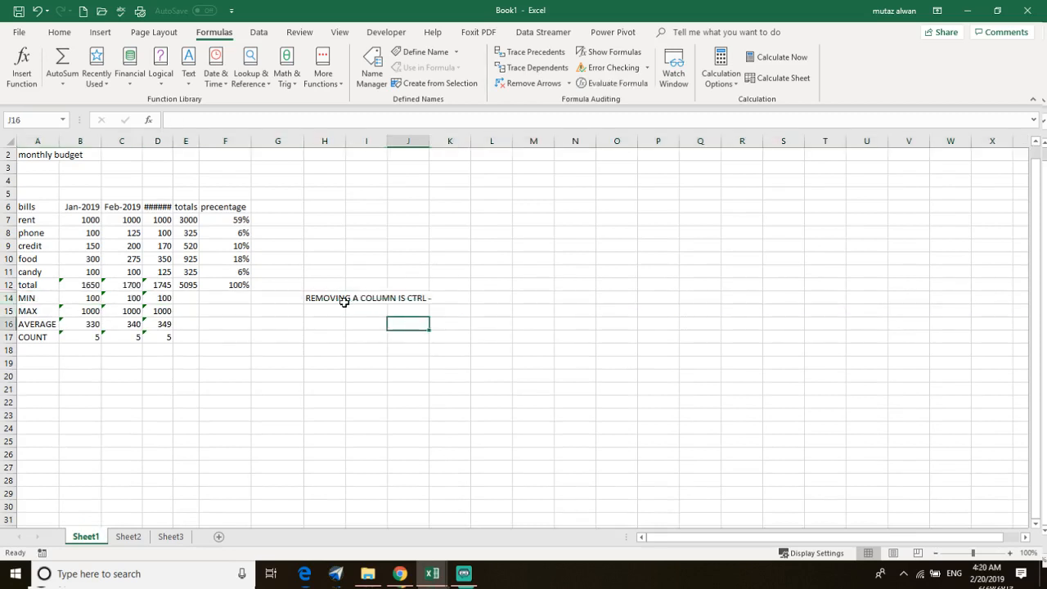
pyautogui.hotkey('ctrl', 'z')
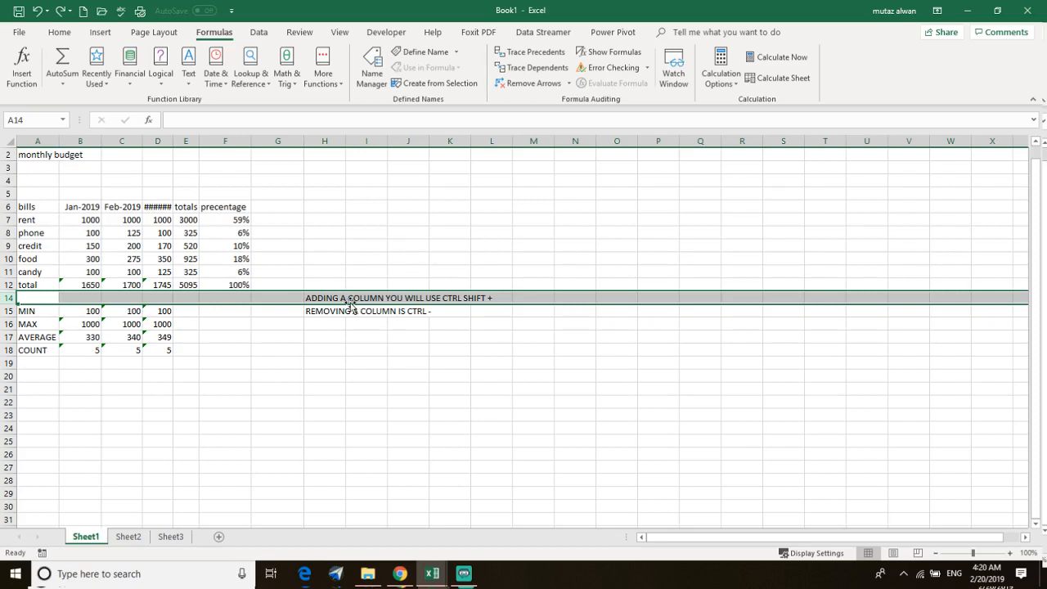
# Edit the note in cell H14 to read "ADDING A COLUMN OR A ROW YOU WILL USE CTRL SHIFT +".
pyautogui.click(384, 298)
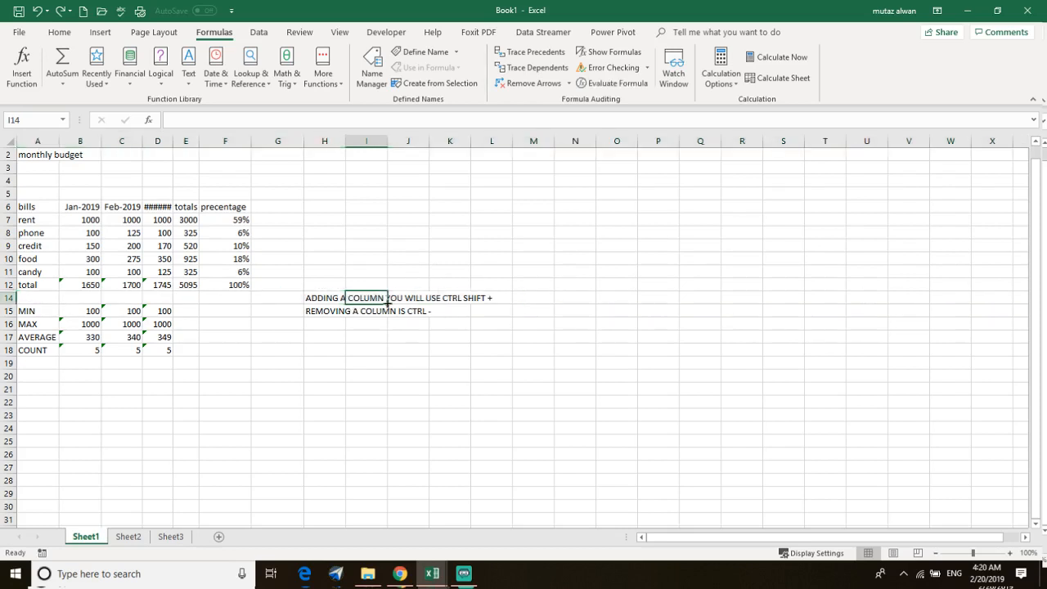
pyautogui.doubleClick(318, 297)
pyautogui.doubleClick(318, 298)
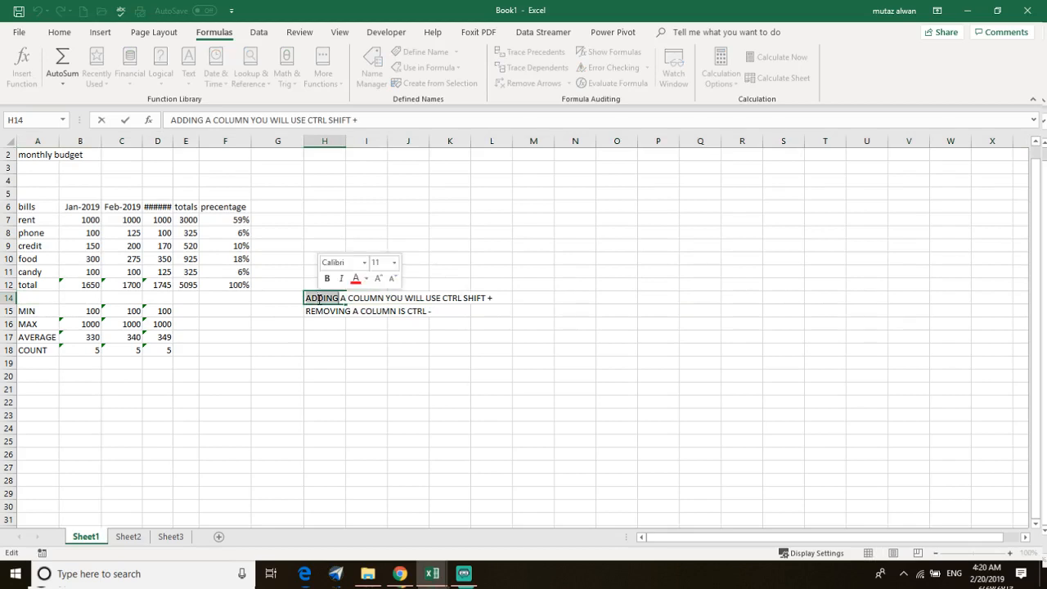
pyautogui.click(385, 299)
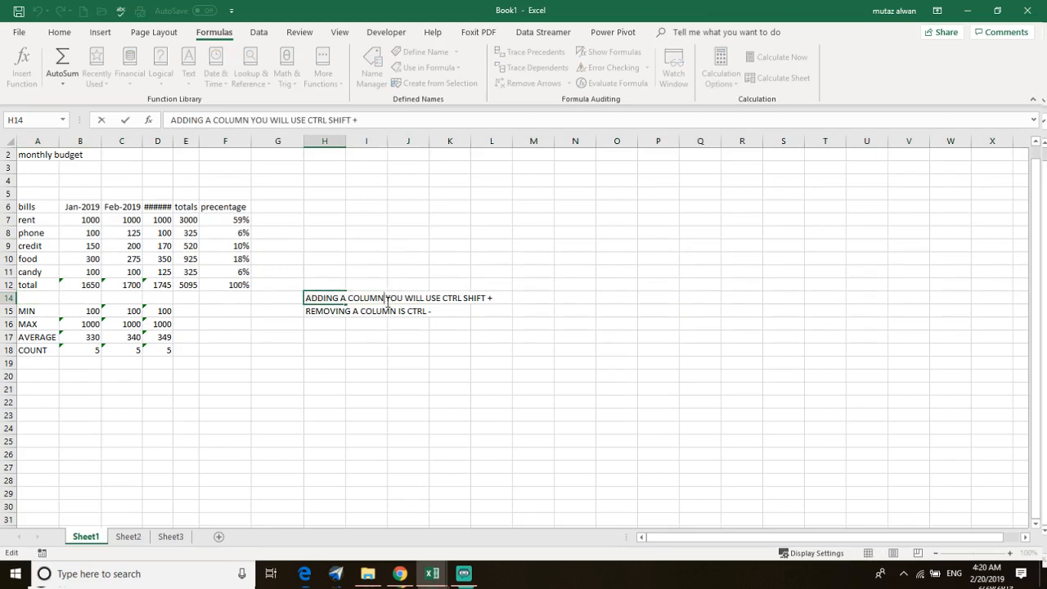
pyautogui.write('OR A ROW')
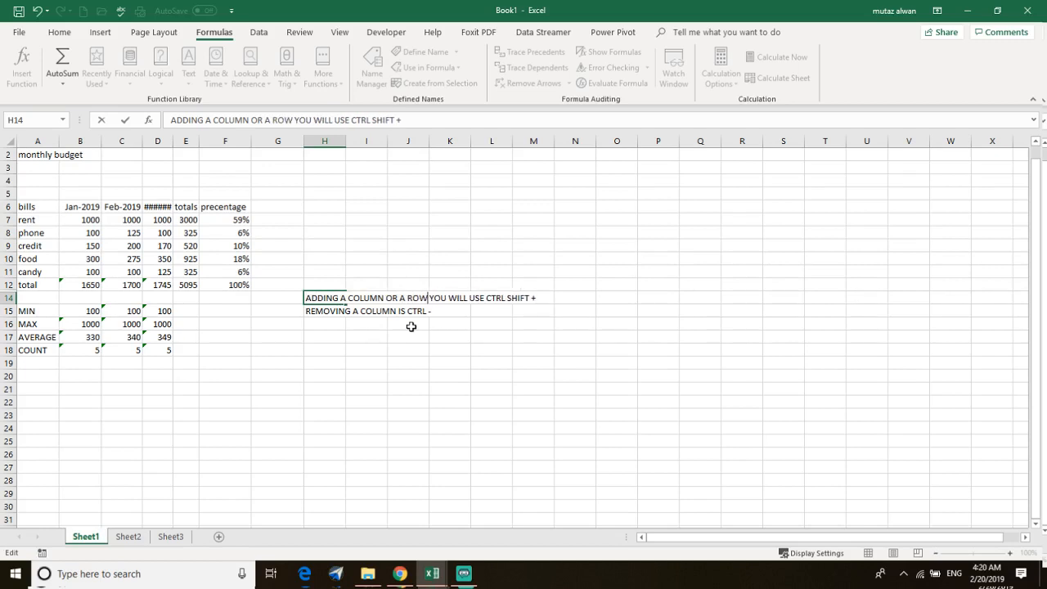
pyautogui.click(337, 313)
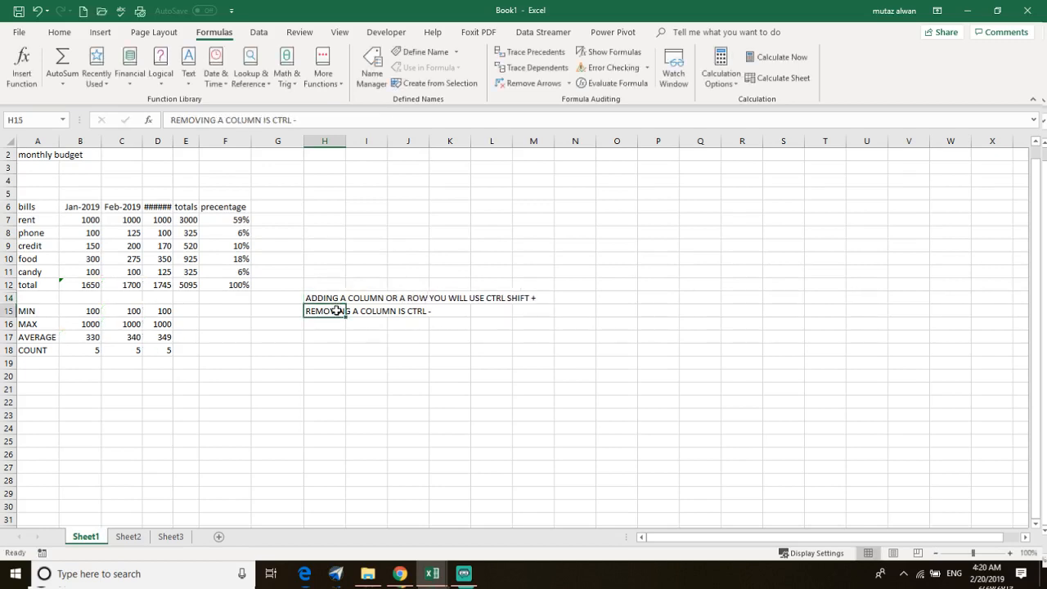
# Edit the note in cell H15 to read "REMOVING A COLUMN OR A ROW IS CTRL -".
pyautogui.doubleClick(337, 313)
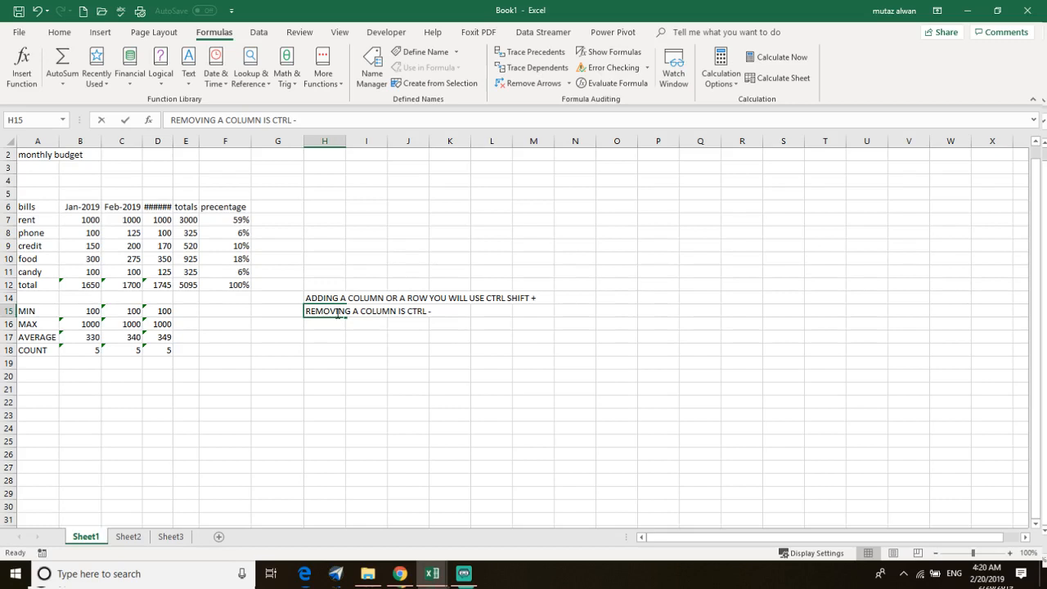
pyautogui.click(398, 311)
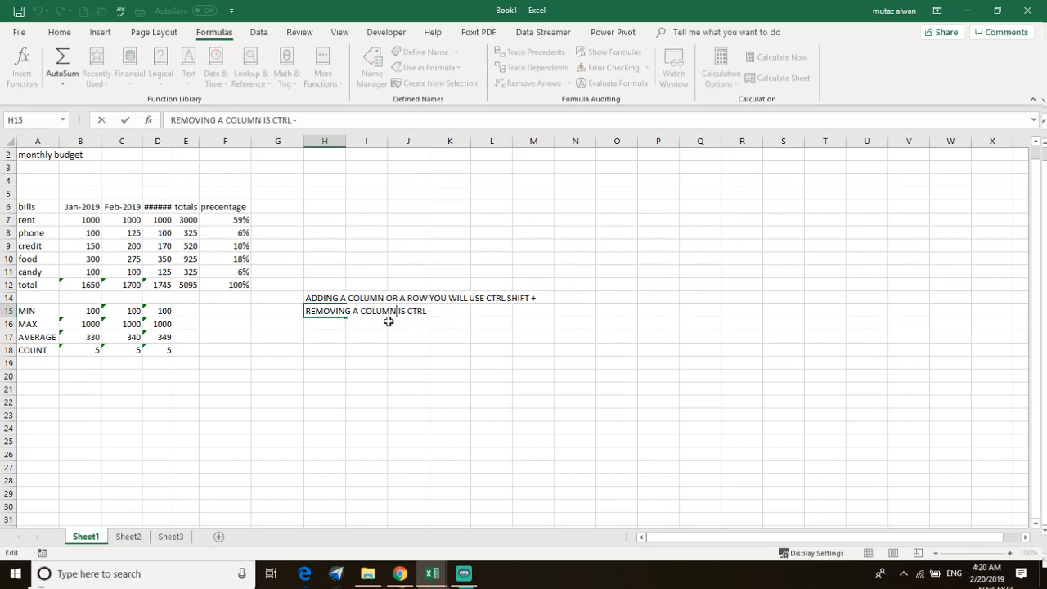
pyautogui.write('A ROW')
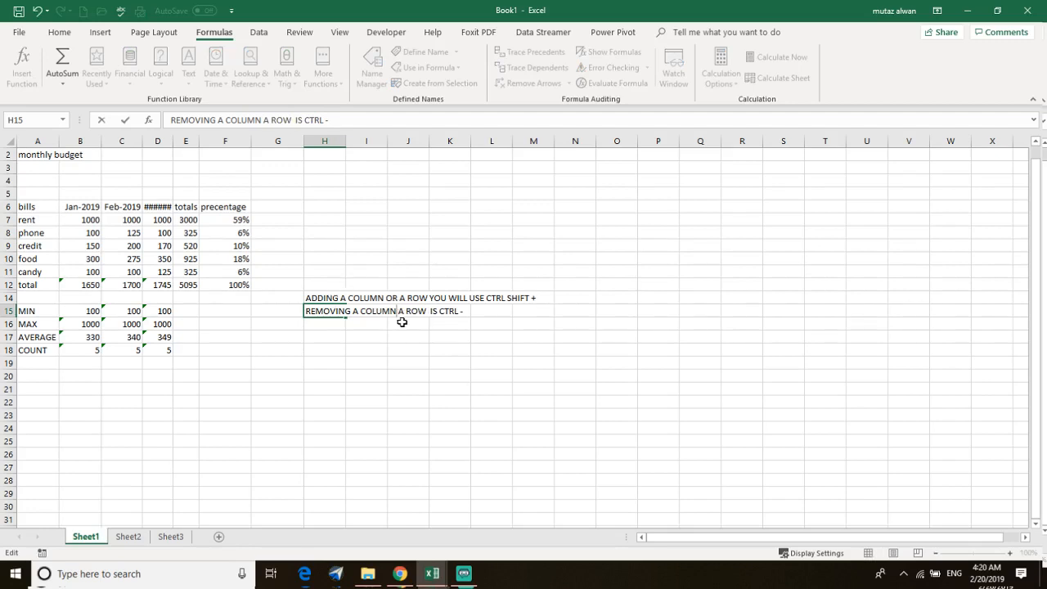
pyautogui.write('OR')
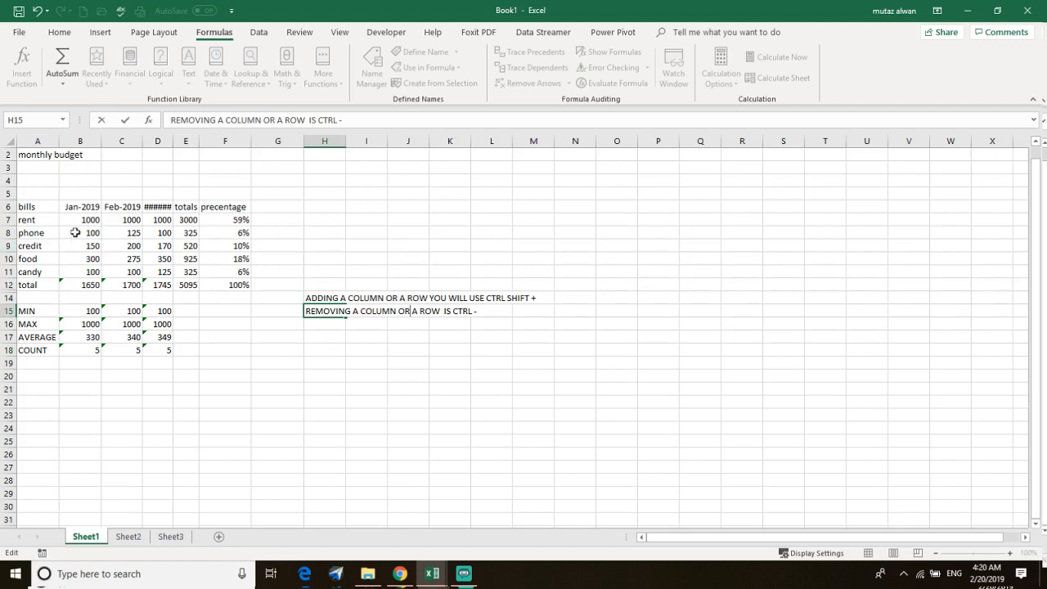
pyautogui.click(44, 180)
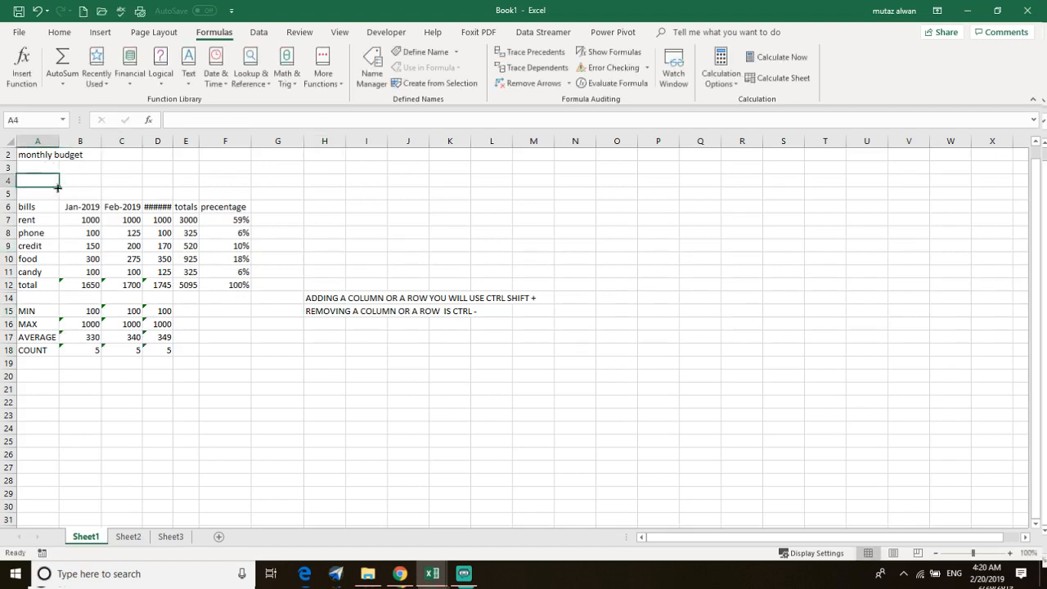
# Hide the Jan-2019 column B, and also hide columns C through E.
pyautogui.click(91, 142)
pyautogui.rightClick(91, 144)
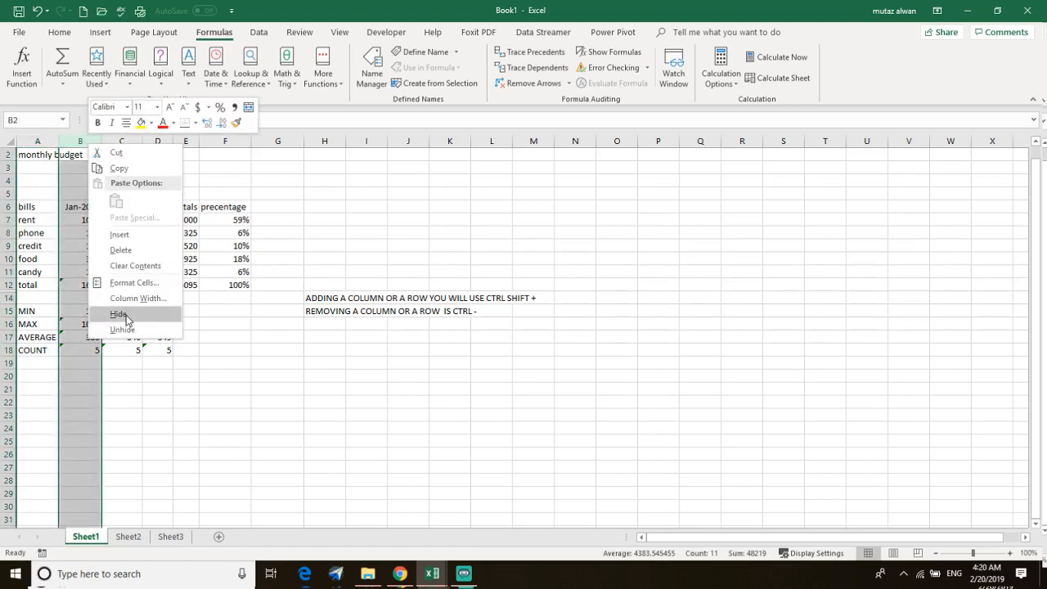
pyautogui.click(119, 314)
pyautogui.moveTo(83, 143); pyautogui.dragTo(146, 143)
pyautogui.rightClick(144, 143)
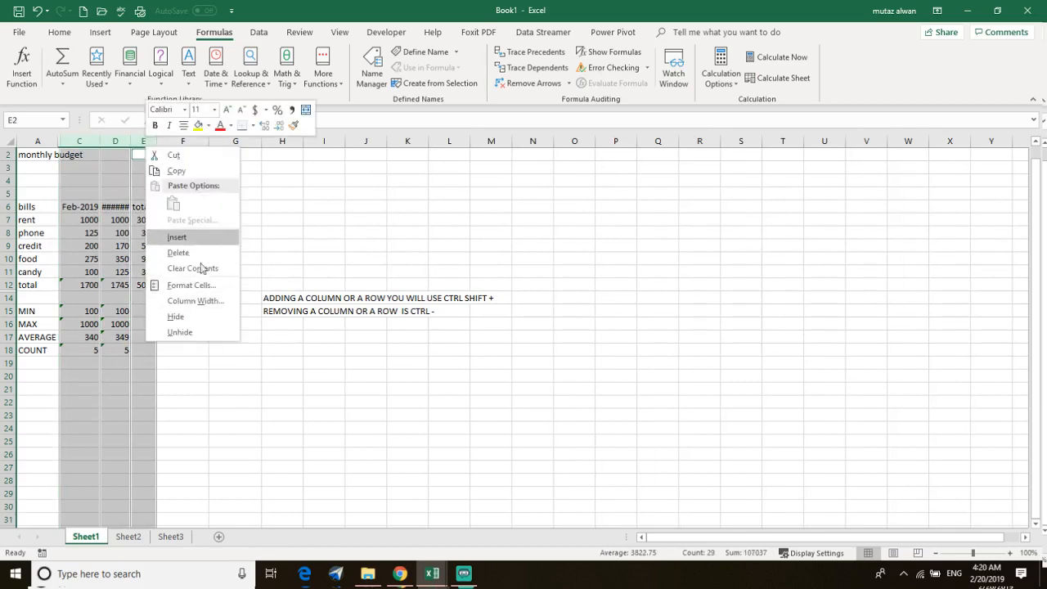
pyautogui.click(182, 316)
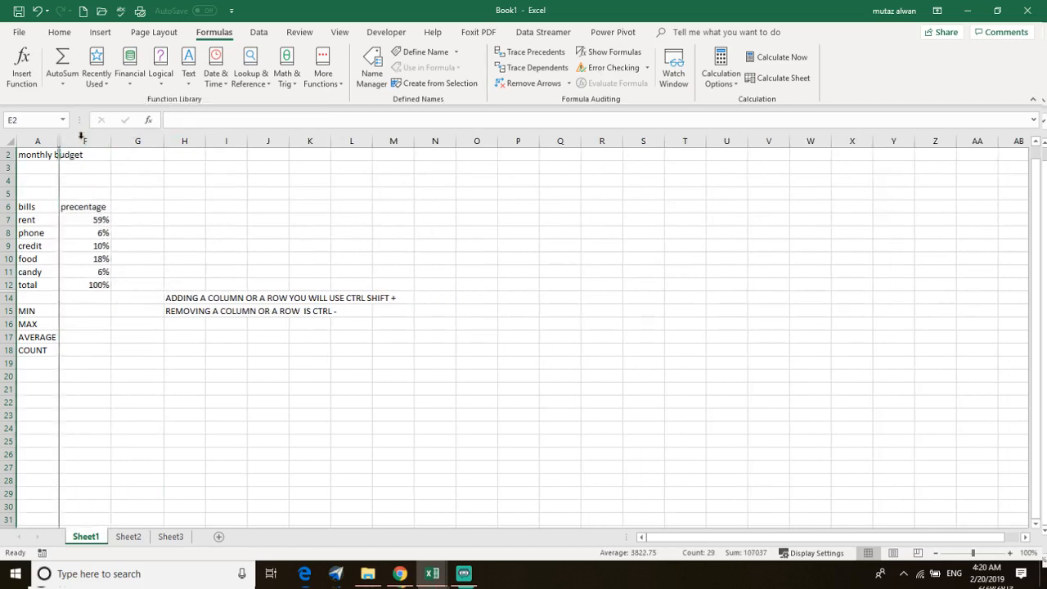
# Unhide columns C through E and the hidden Jan-2019 column B.
pyautogui.rightClick(60, 145)
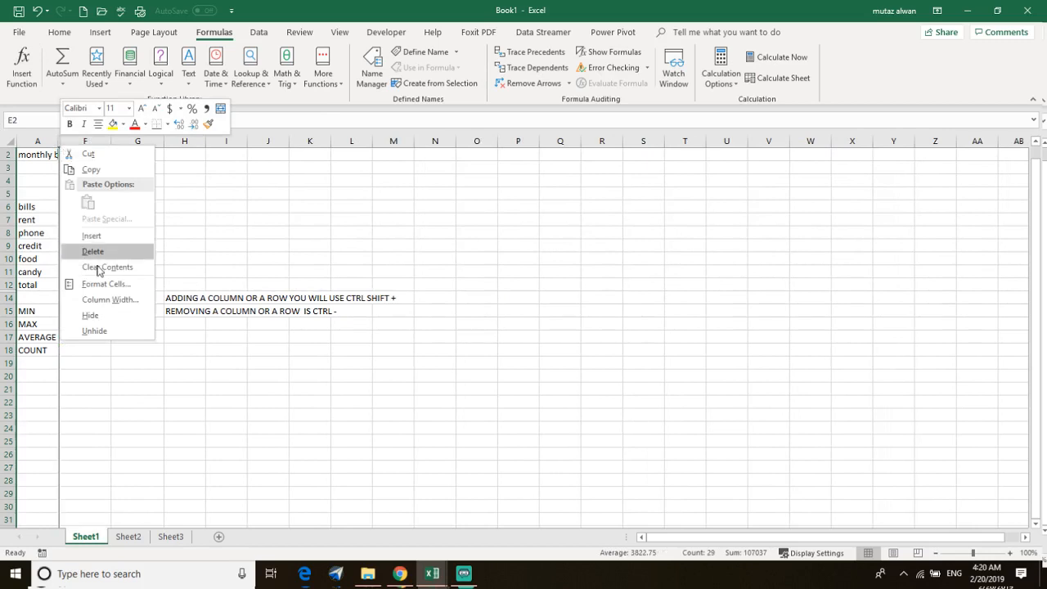
pyautogui.click(111, 331)
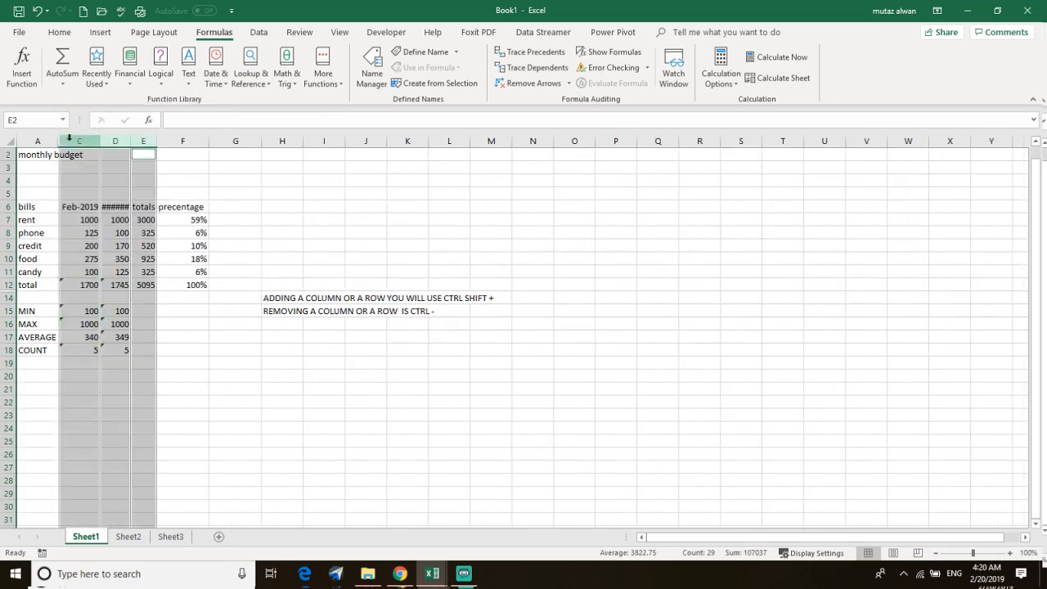
pyautogui.rightClick(60, 145)
pyautogui.click(105, 331)
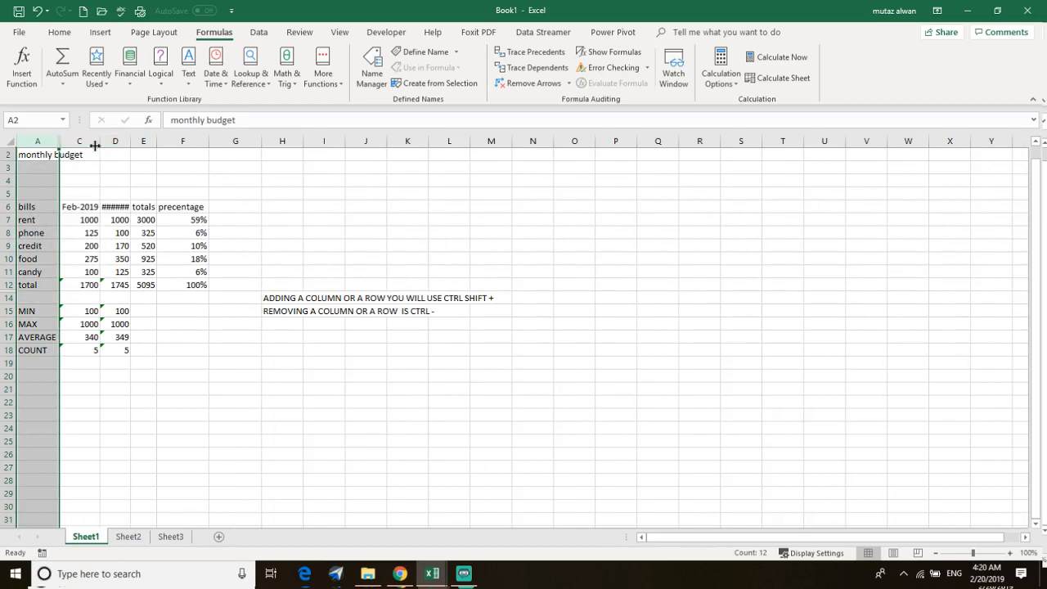
pyautogui.moveTo(59, 146); pyautogui.dragTo(61, 145)
pyautogui.click(73, 151)
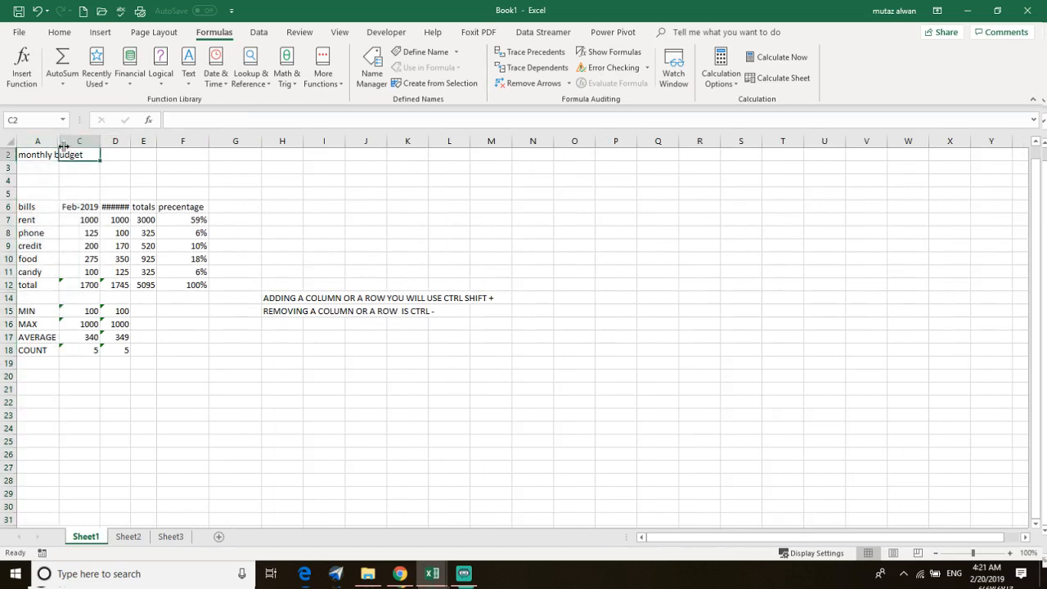
pyautogui.rightClick(60, 144)
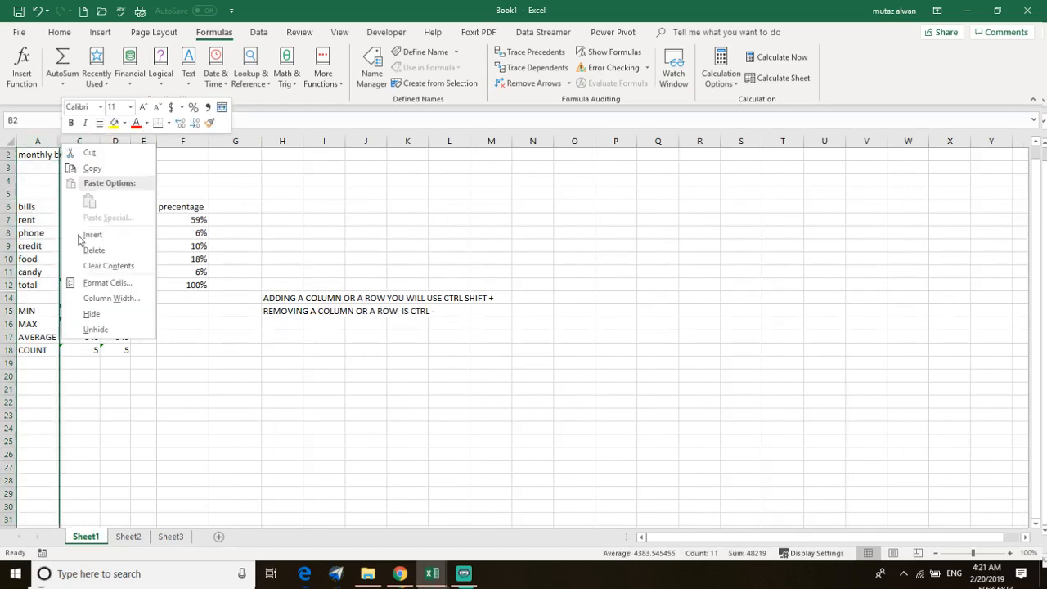
pyautogui.click(95, 330)
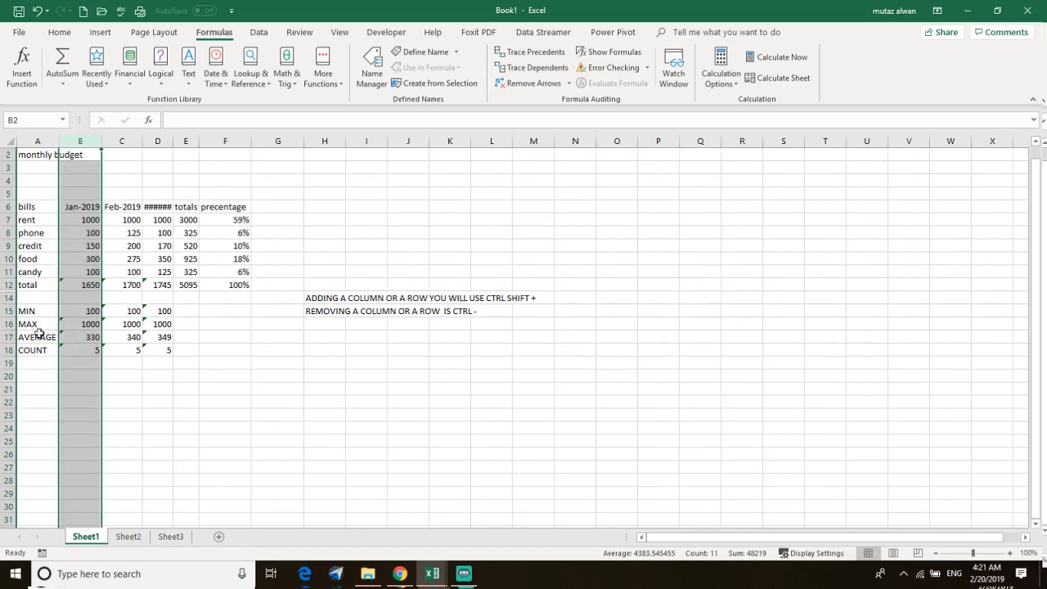
pyautogui.click(8, 284)
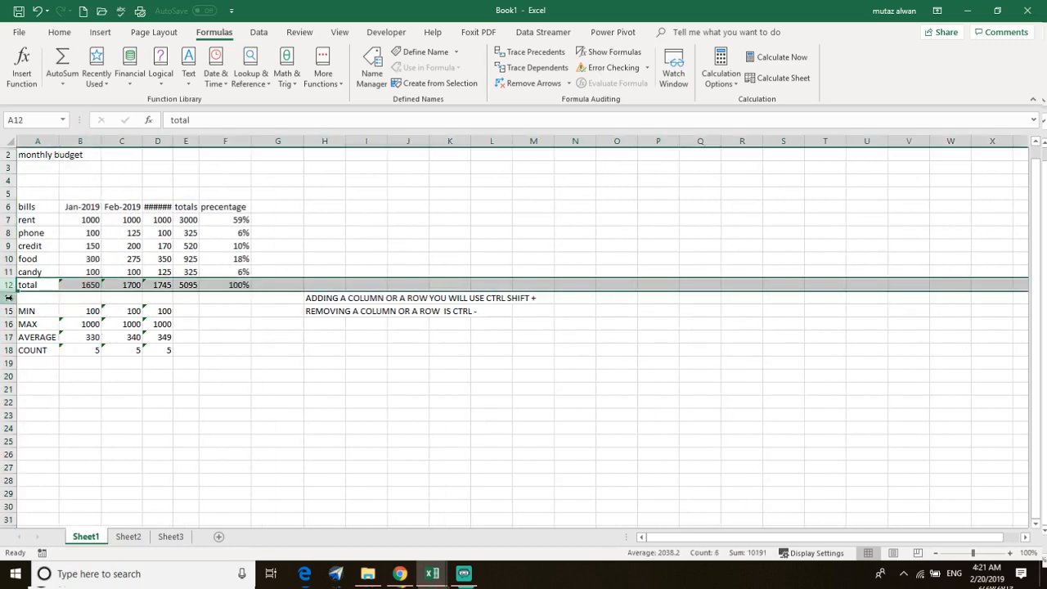
pyautogui.click(9, 298)
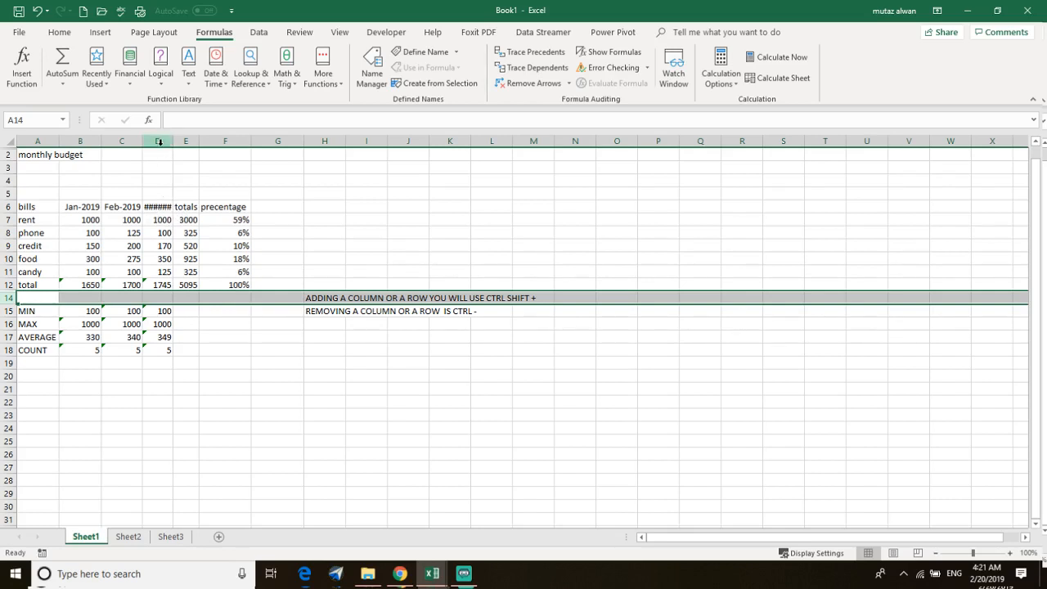
# Narrow the precentage column F slightly and auto-fit the widths of columns B through F.
pyautogui.click(232, 143)
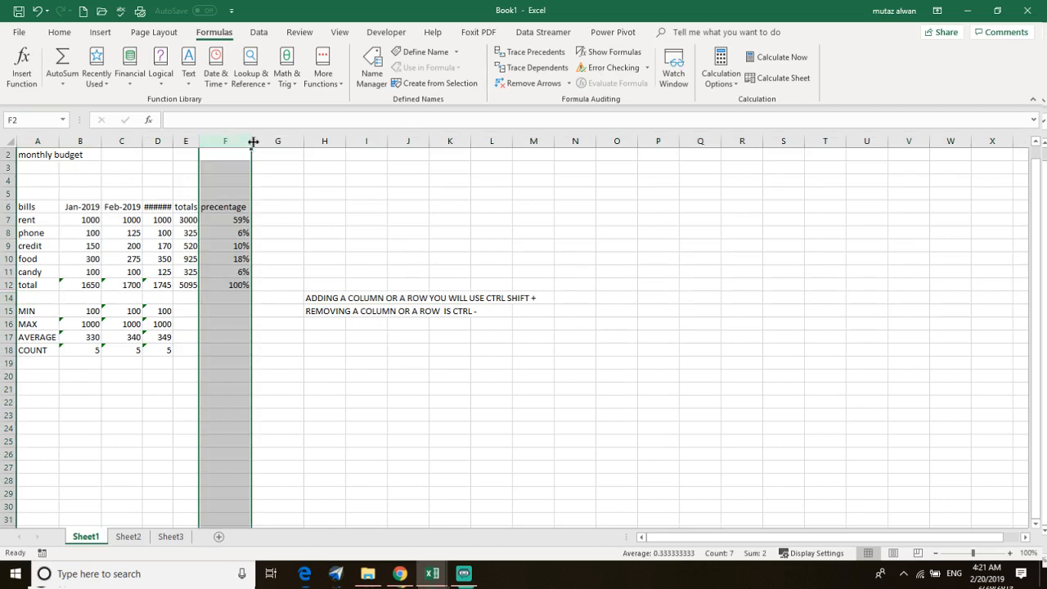
pyautogui.moveTo(252, 142)
pyautogui.mouseDown()
pyautogui.moveTo(280, 141)
pyautogui.moveTo(234, 145)
pyautogui.moveTo(246, 144)
pyautogui.mouseUp()
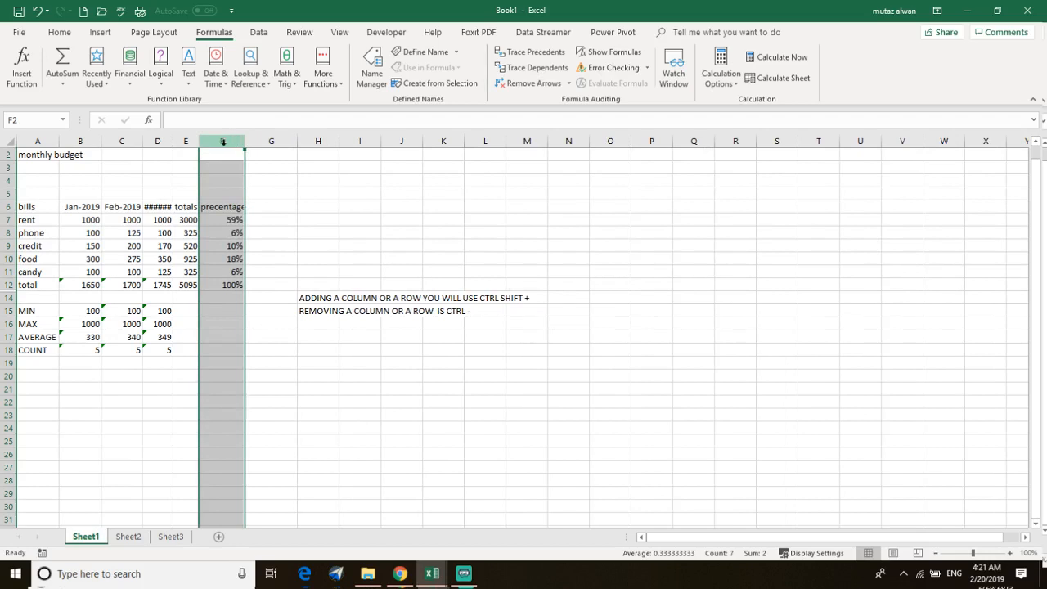
pyautogui.moveTo(223, 142); pyautogui.dragTo(108, 156)
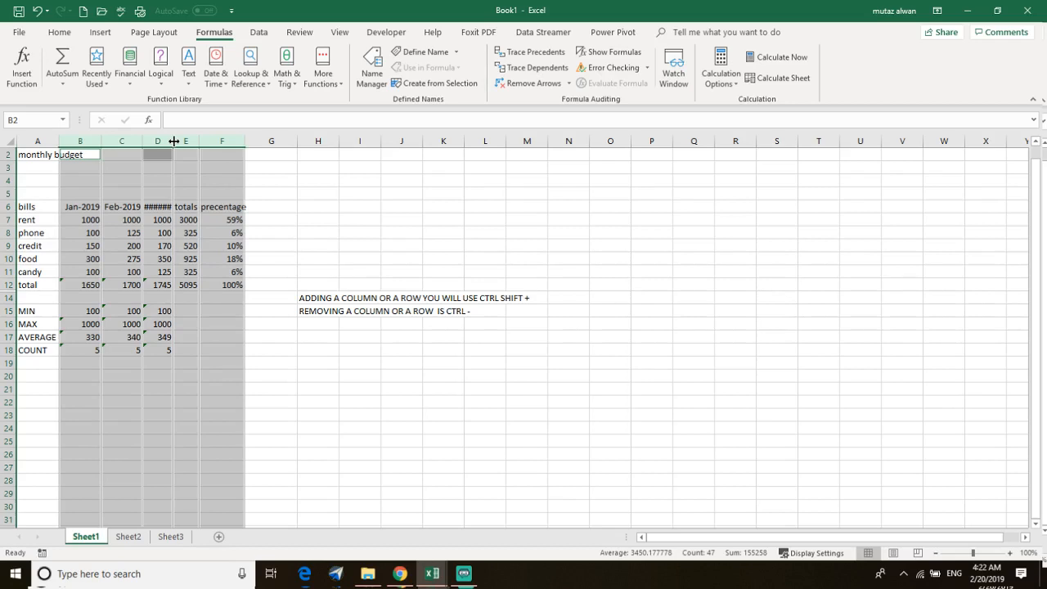
pyautogui.doubleClick(173, 141)
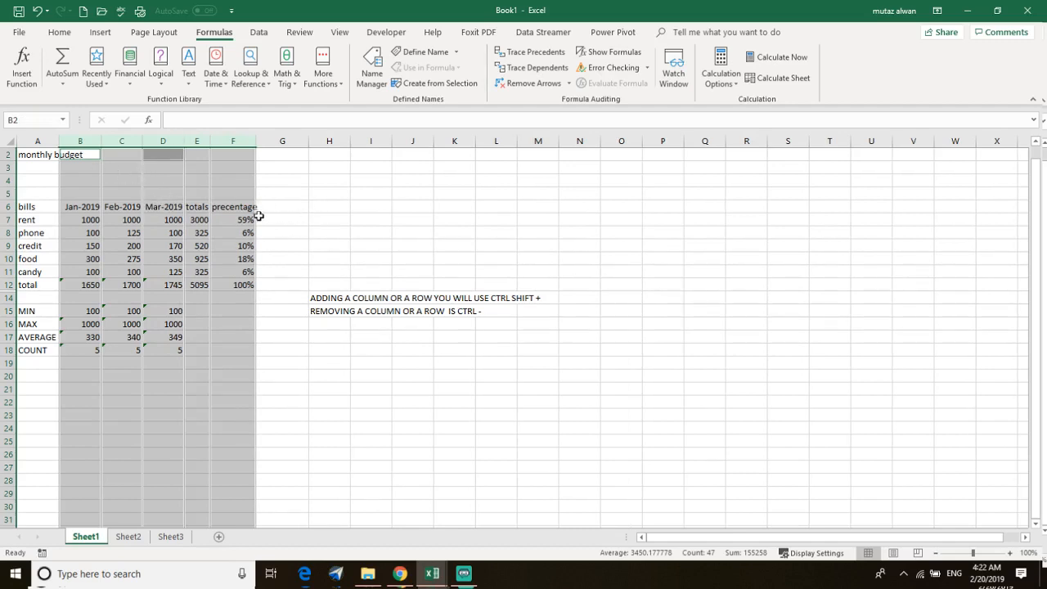
pyautogui.click(247, 194)
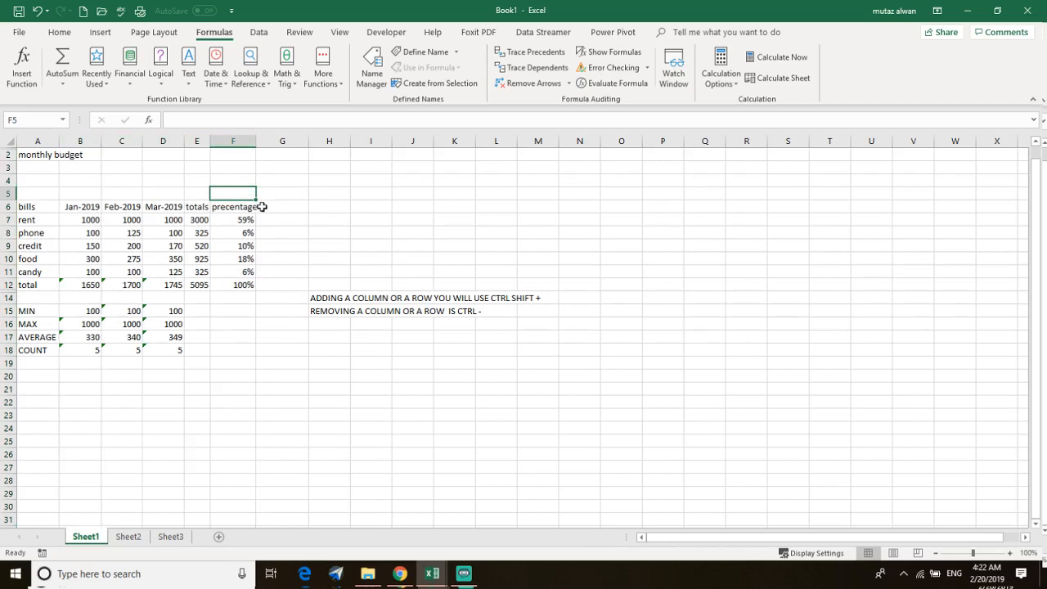
# Select columns F and G together and widen the precentage column F slightly.
pyautogui.click(284, 141)
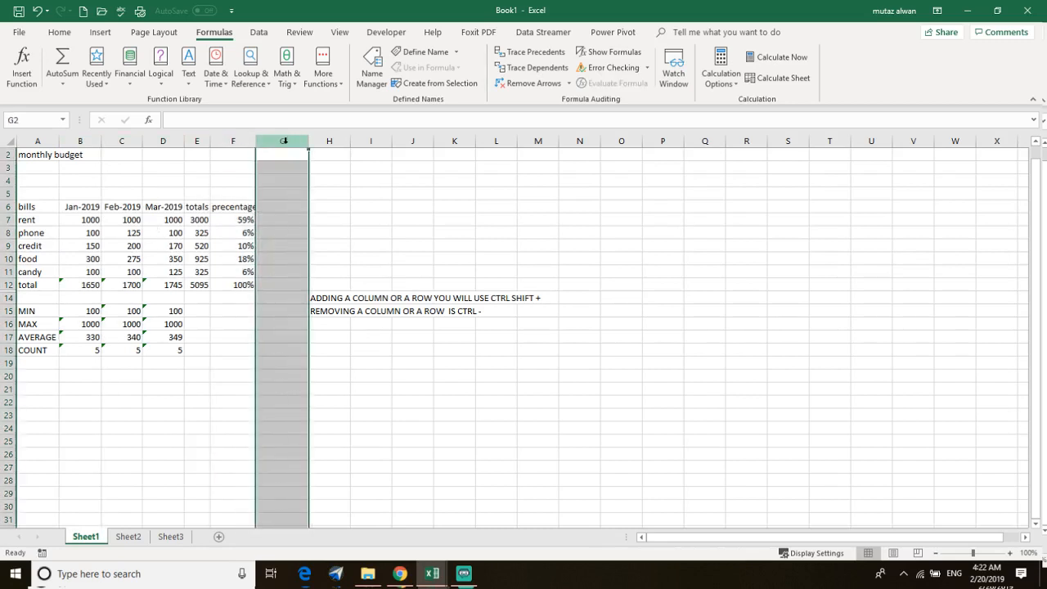
pyautogui.moveTo(233, 141); pyautogui.dragTo(263, 140)
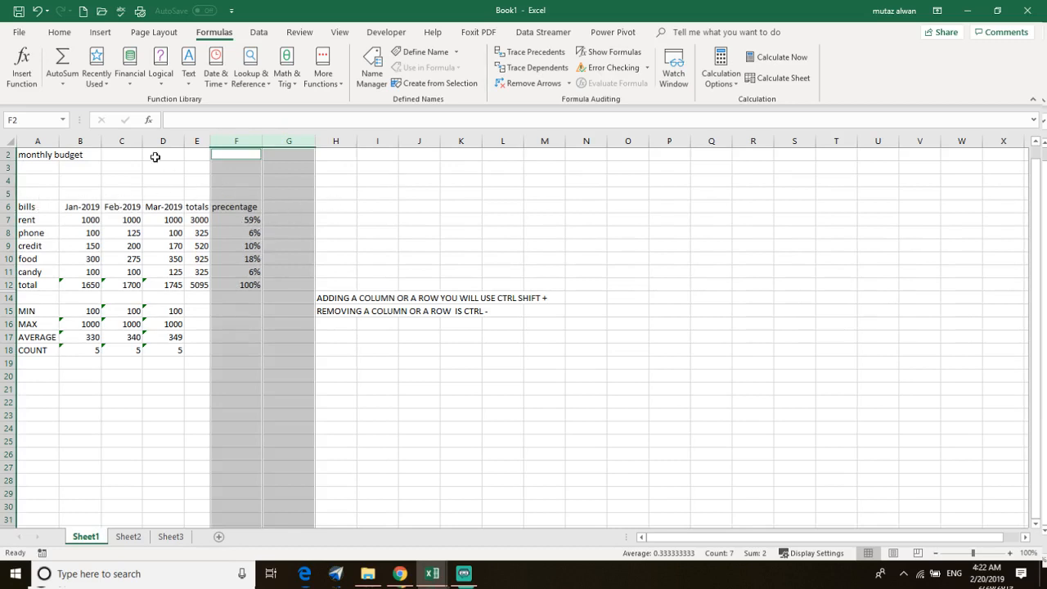
# Reduce the height of row 14, above the MIN row, slightly.
pyautogui.click(96, 141)
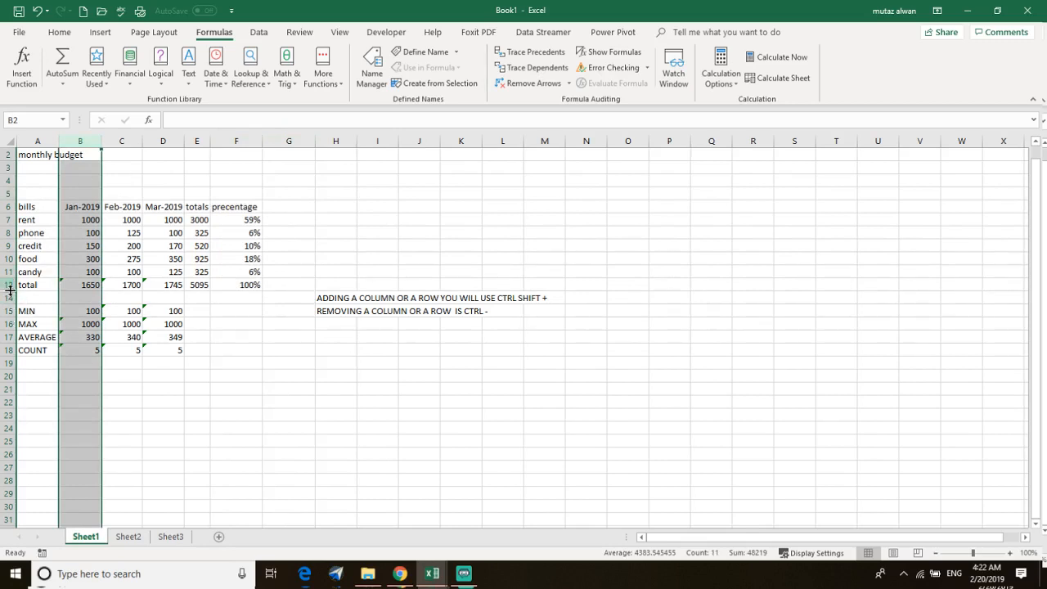
pyautogui.click(51, 311)
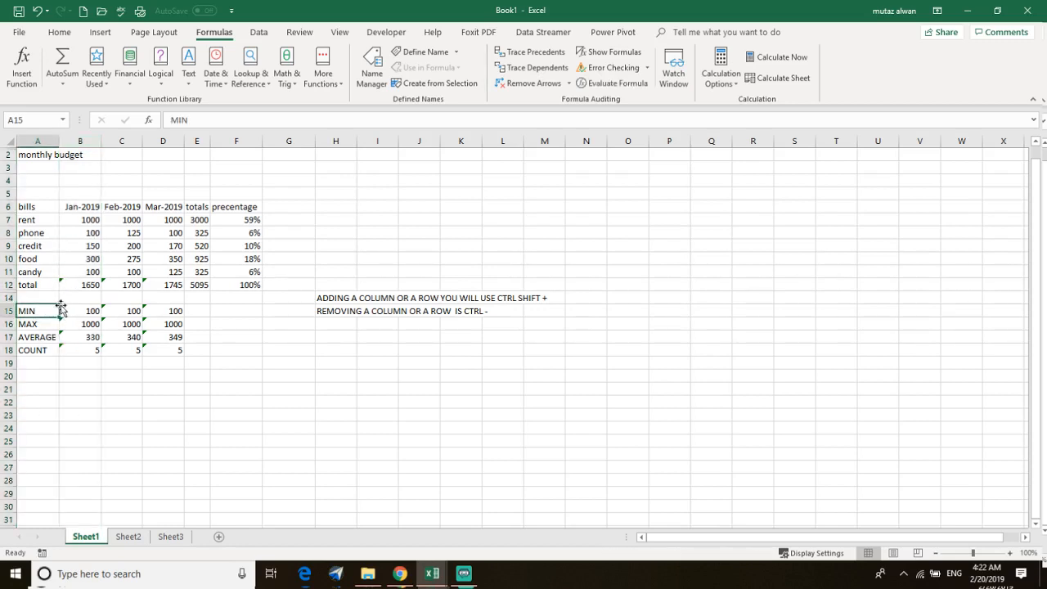
pyautogui.click(54, 300)
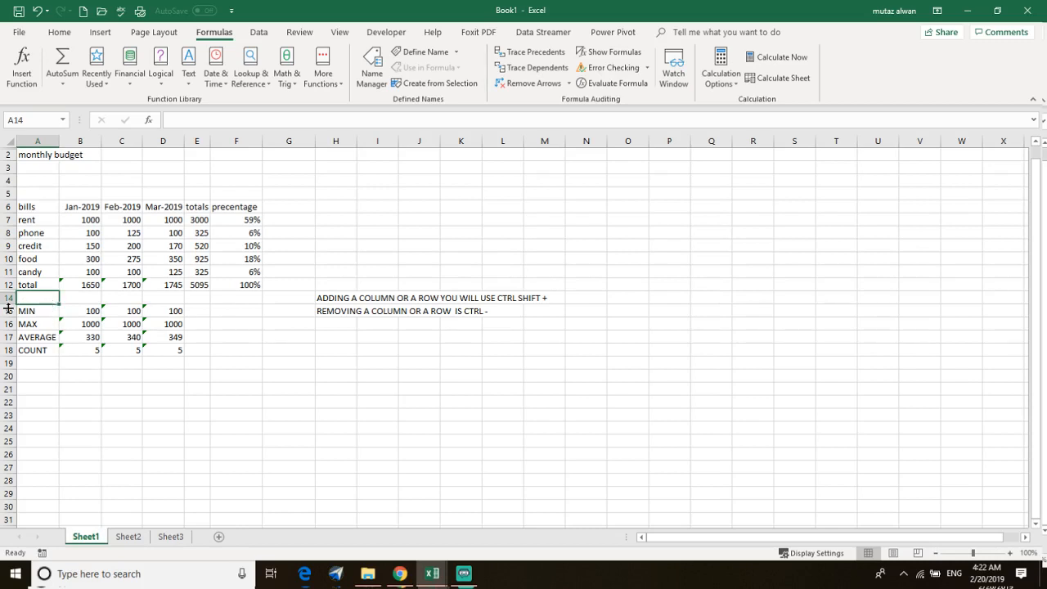
pyautogui.moveTo(11, 304)
pyautogui.mouseDown()
pyautogui.moveTo(10, 350)
pyautogui.moveTo(9, 304)
pyautogui.mouseUp()
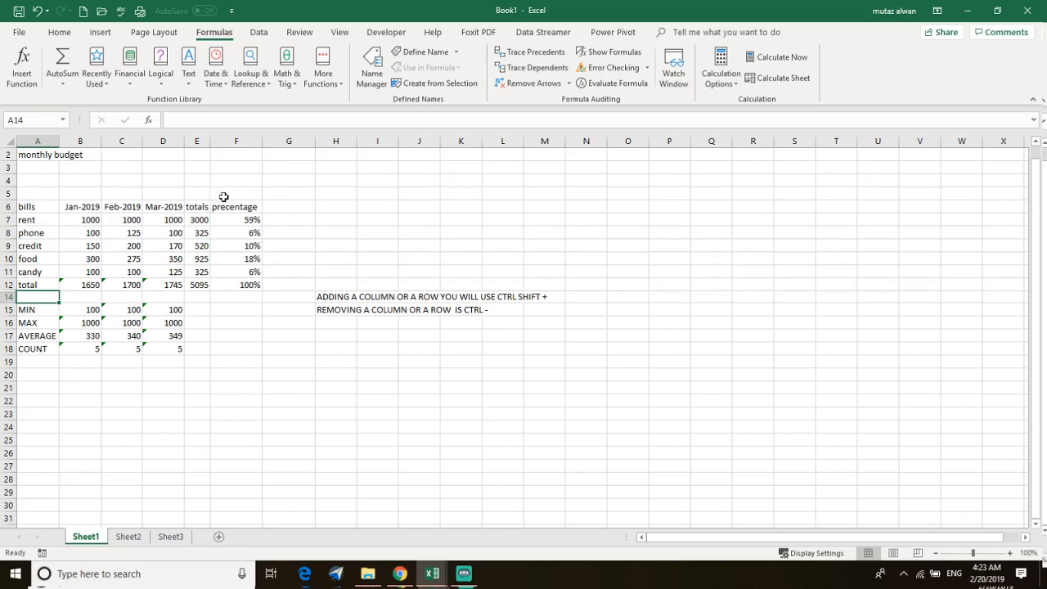
# Insert a new blank worksheet directly after Sheet1.
pyautogui.rightClick(136, 143)
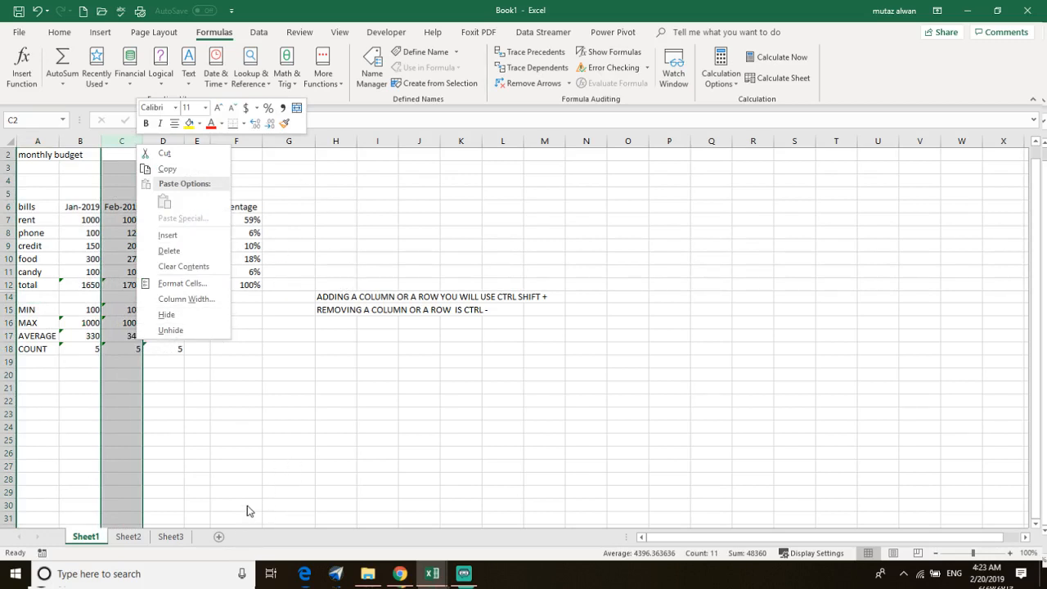
pyautogui.click(262, 544)
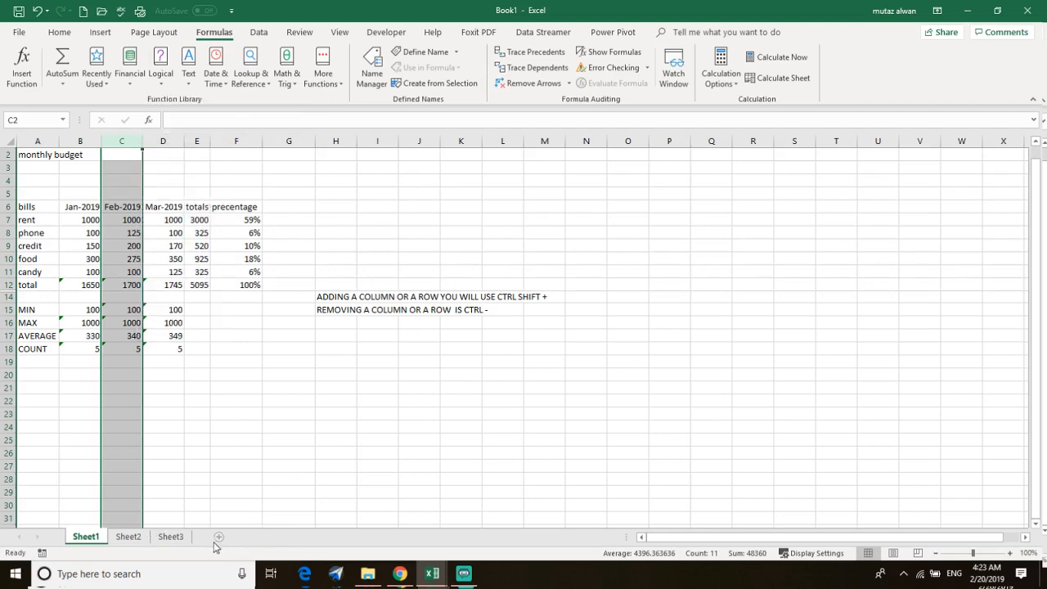
pyautogui.click(218, 540)
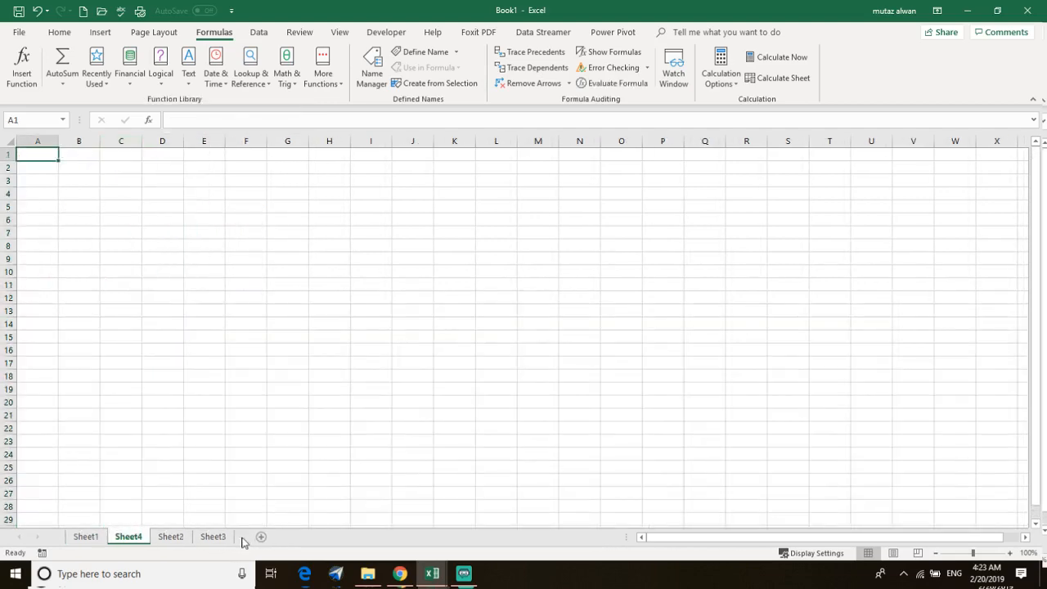
# Rename the worksheet Sheet1 as "MONTHLY BUDGET".
pyautogui.click(86, 539)
pyautogui.rightClick(88, 538)
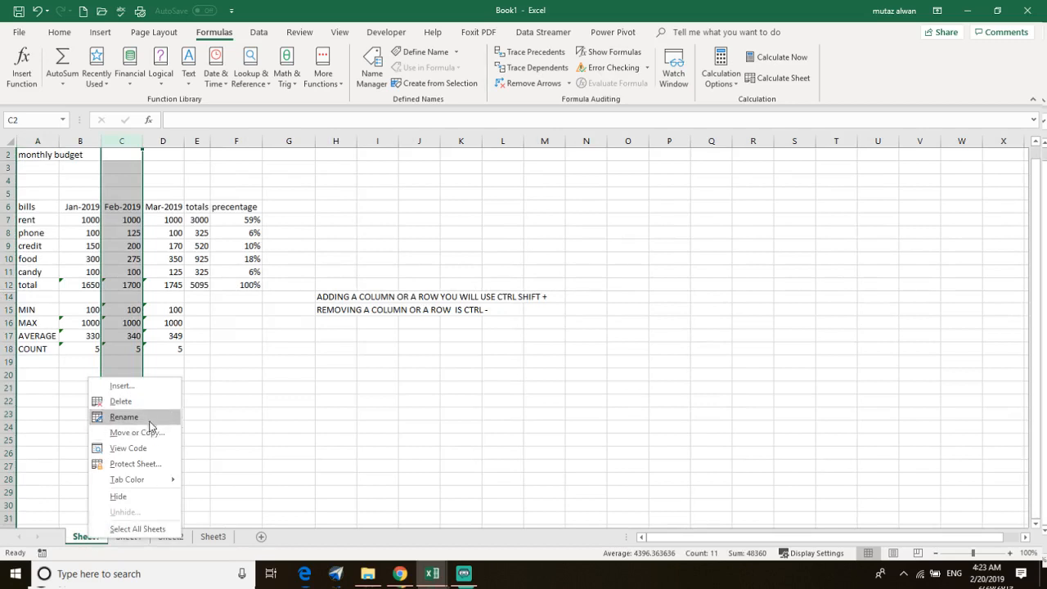
pyautogui.click(80, 539)
pyautogui.doubleClick(85, 537)
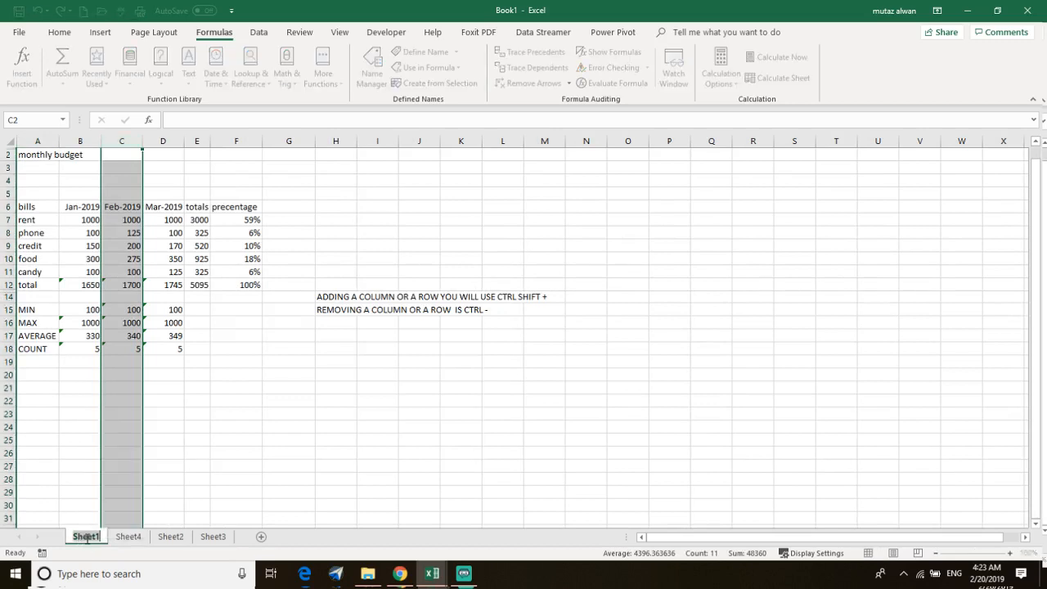
pyautogui.write('MONTH')
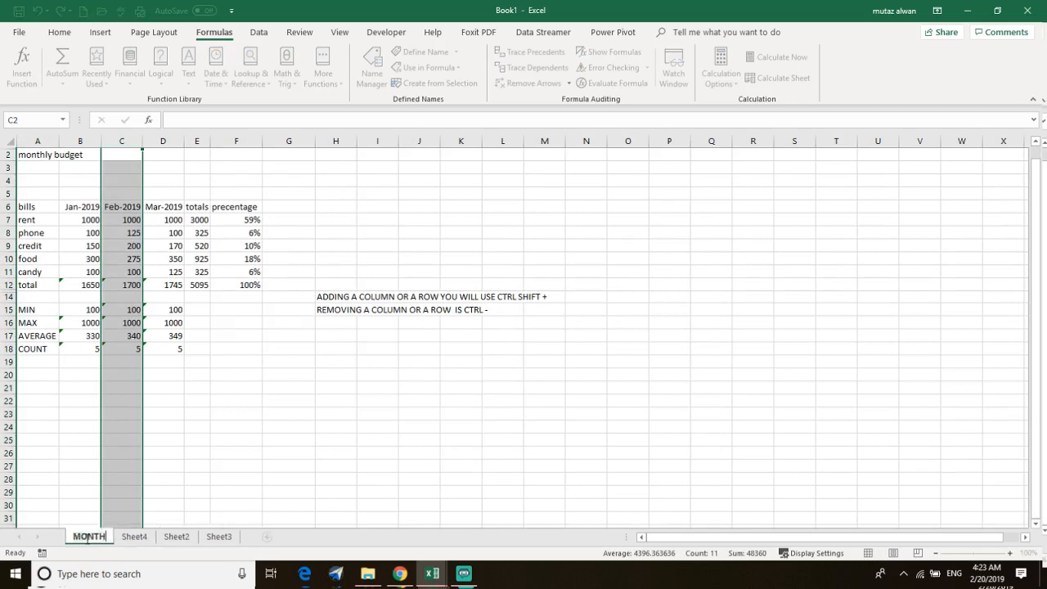
pyautogui.write('LY BUDGET')
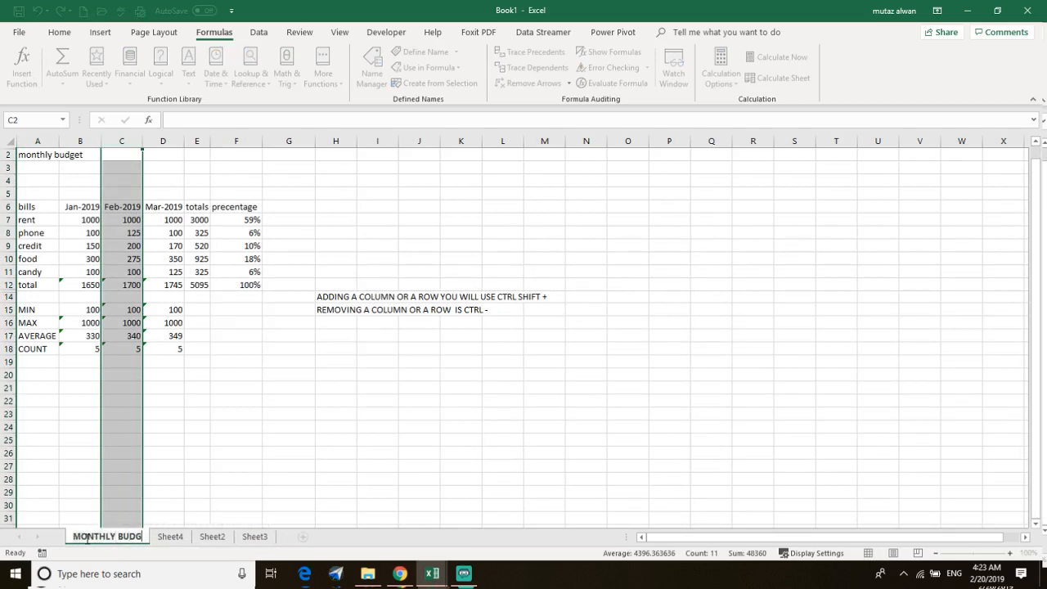
pyautogui.press('Return')
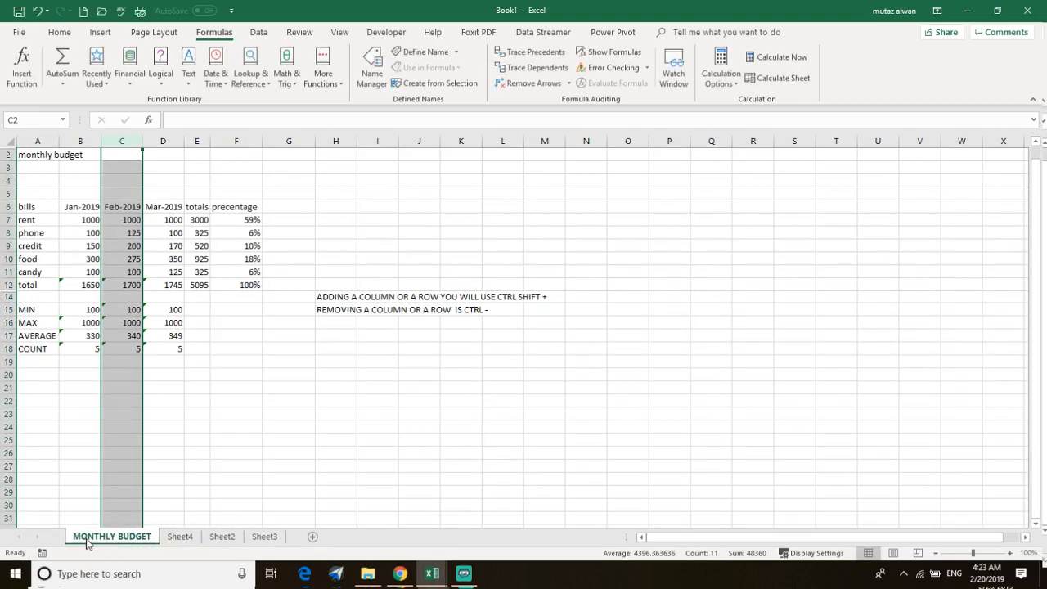
# Rename the worksheet Sheet4 as "PRACTICE MONTHLY BUDGET".
pyautogui.click(179, 541)
pyautogui.rightClick(187, 539)
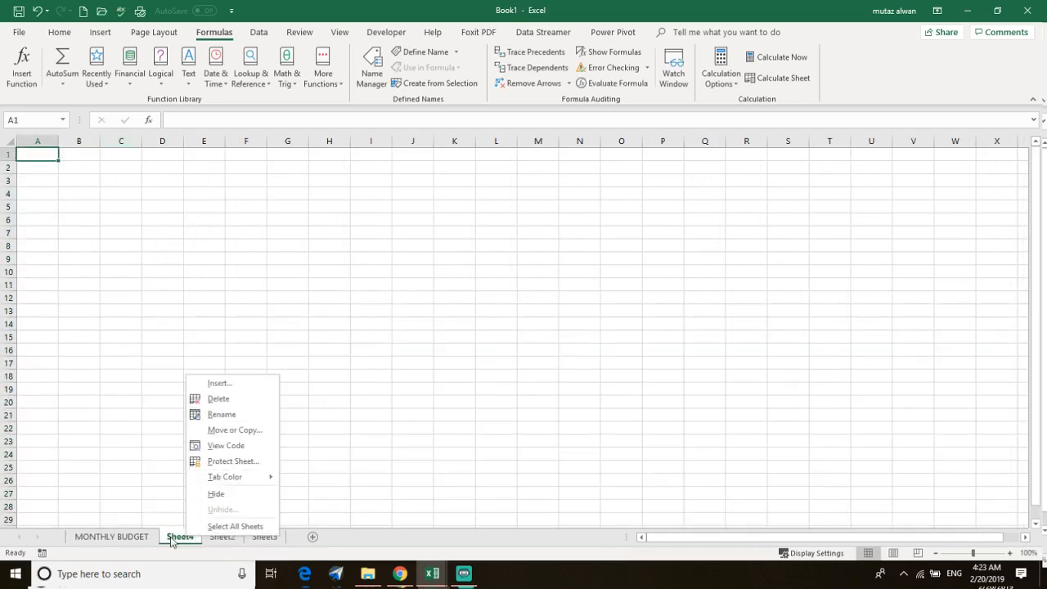
pyautogui.click(222, 414)
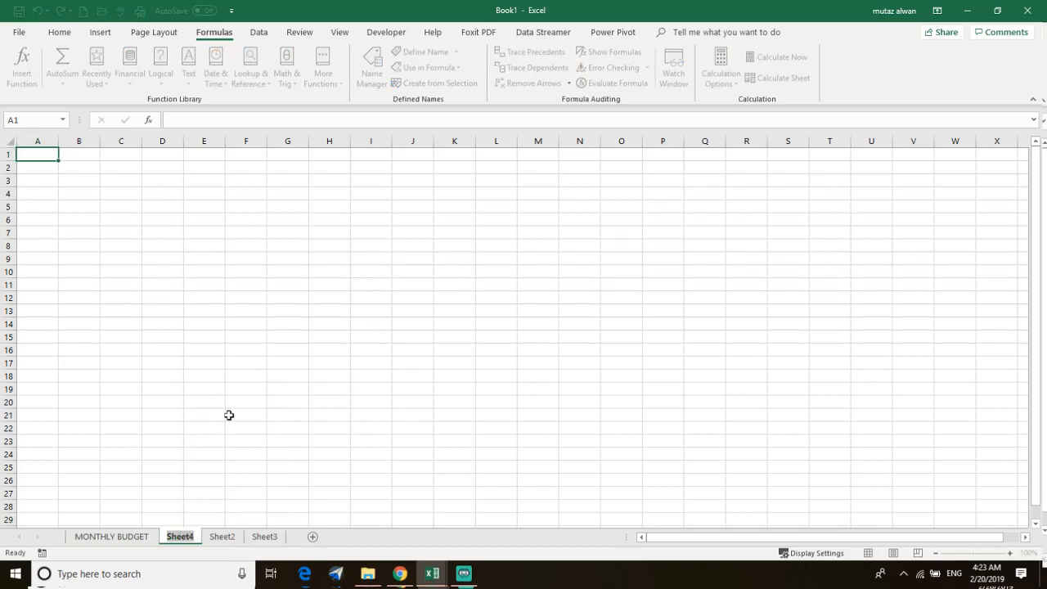
pyautogui.write('PRACT')
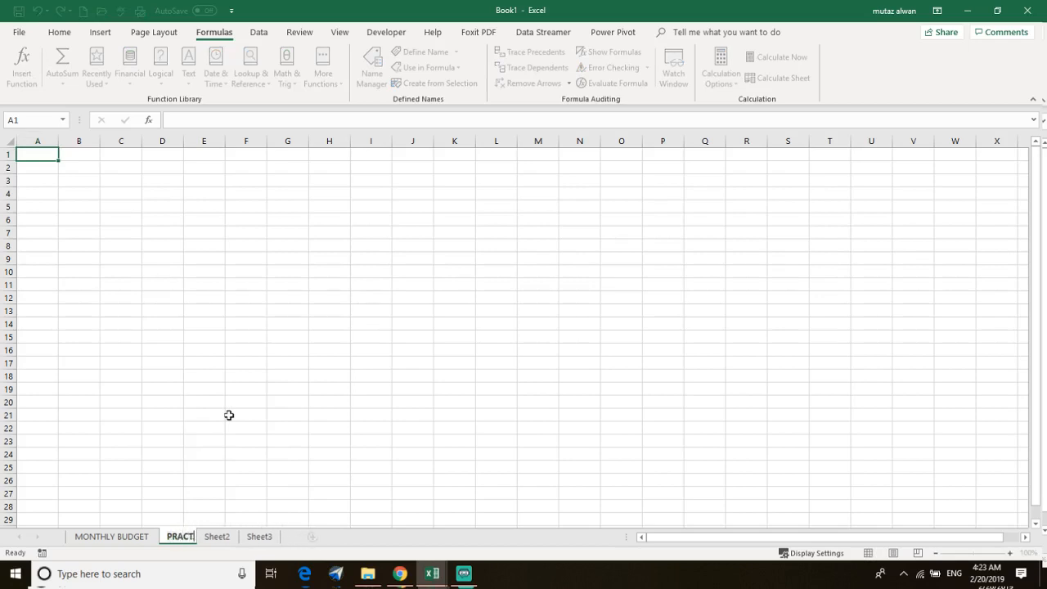
pyautogui.write('ICE MONTHLY BU')
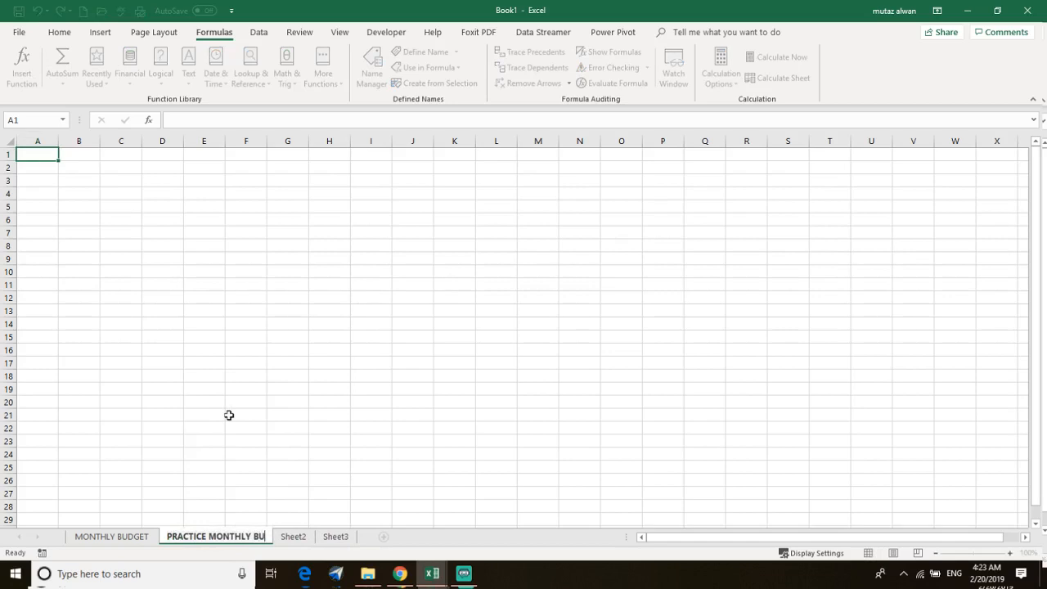
pyautogui.write('DGET')
pyautogui.press('Return')
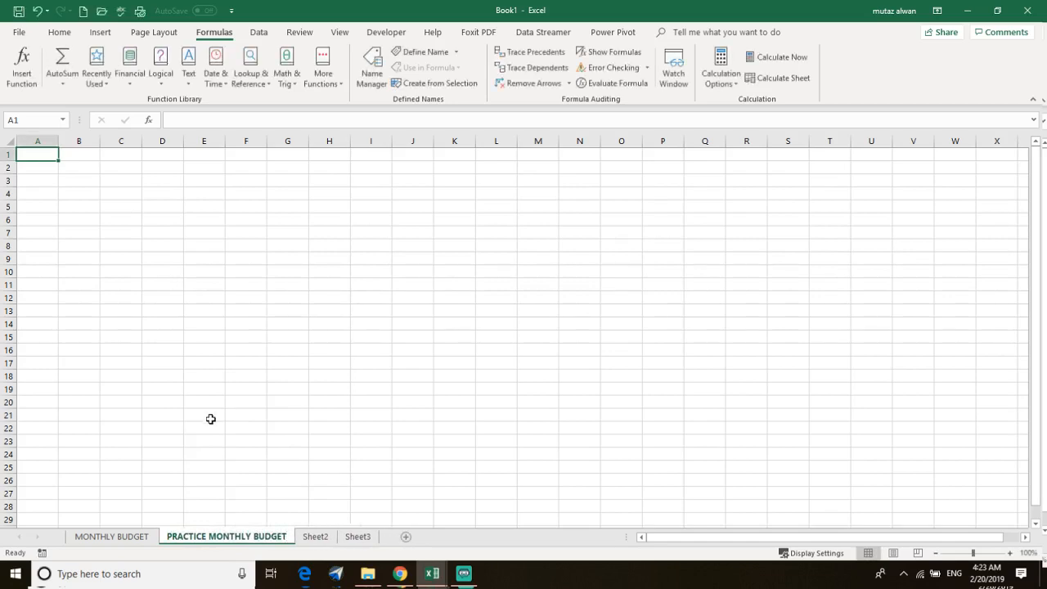
# Rename the worksheet Sheet2 as "COPY OF THE MONTHLY BUSGET".
pyautogui.rightClick(315, 536)
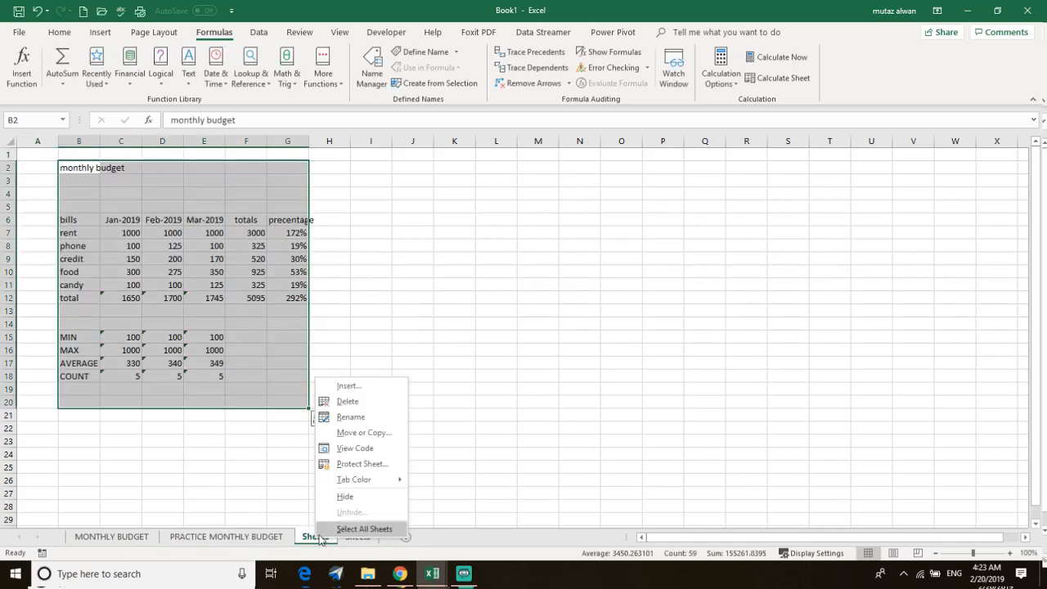
pyautogui.click(352, 417)
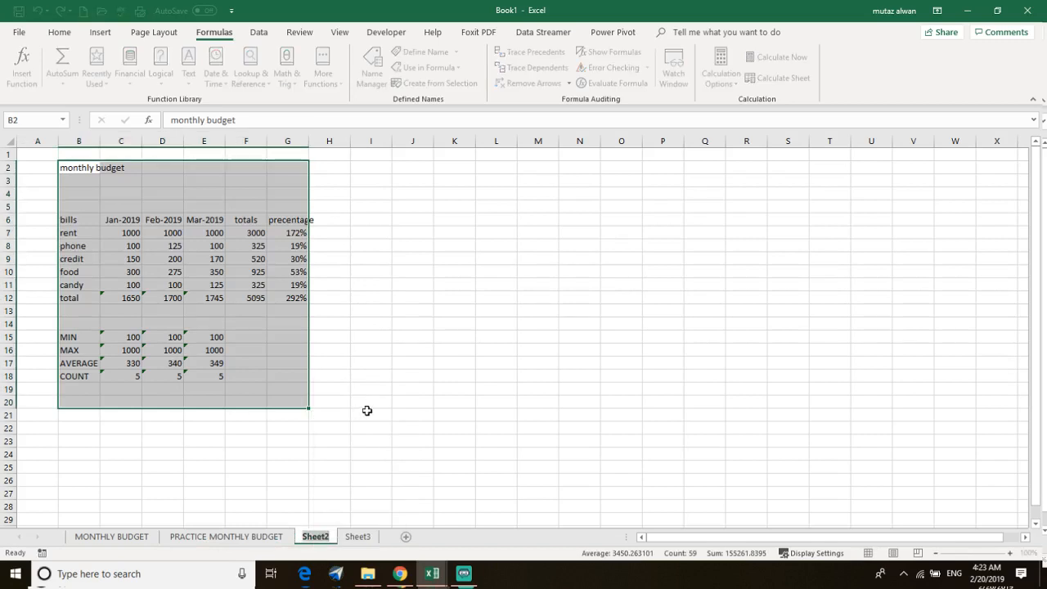
pyautogui.write('COPY')
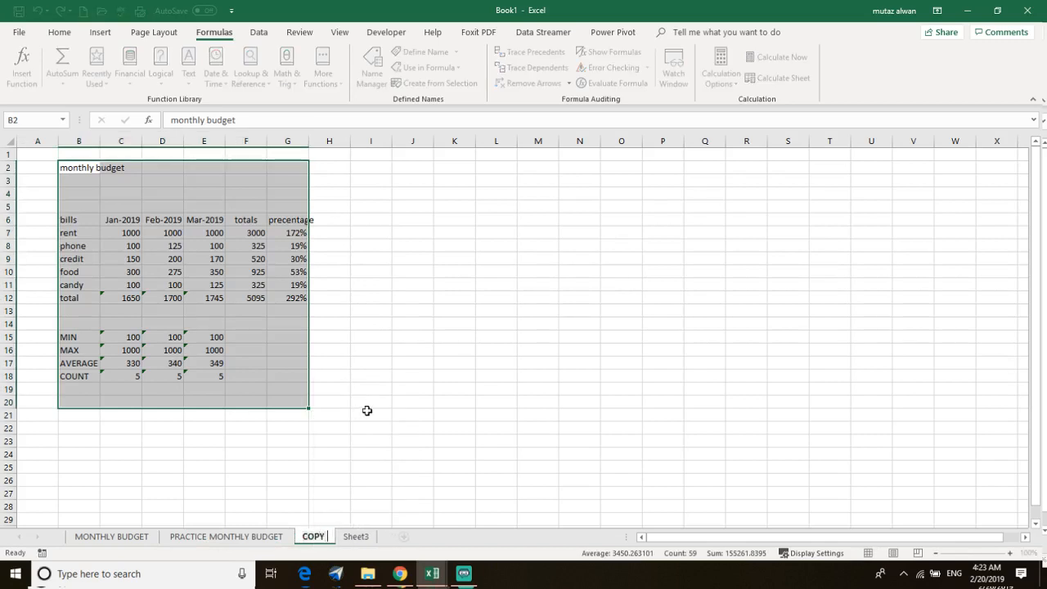
pyautogui.write(' OF THEW')
pyautogui.press('BackSpace')
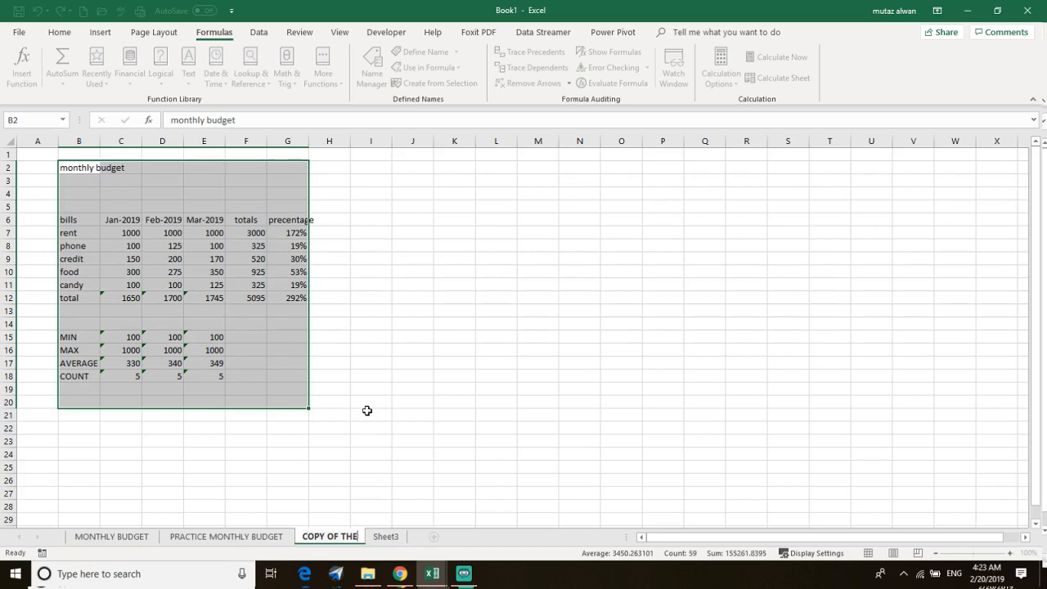
pyautogui.press('BackSpace')
pyautogui.write('E MON')
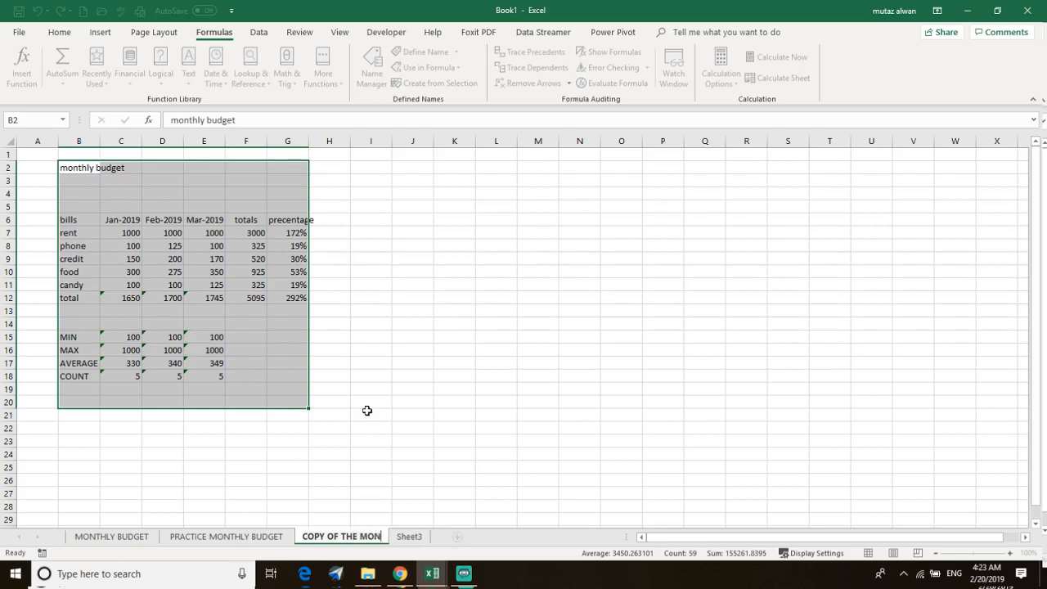
pyautogui.write('THLY BUDGET')
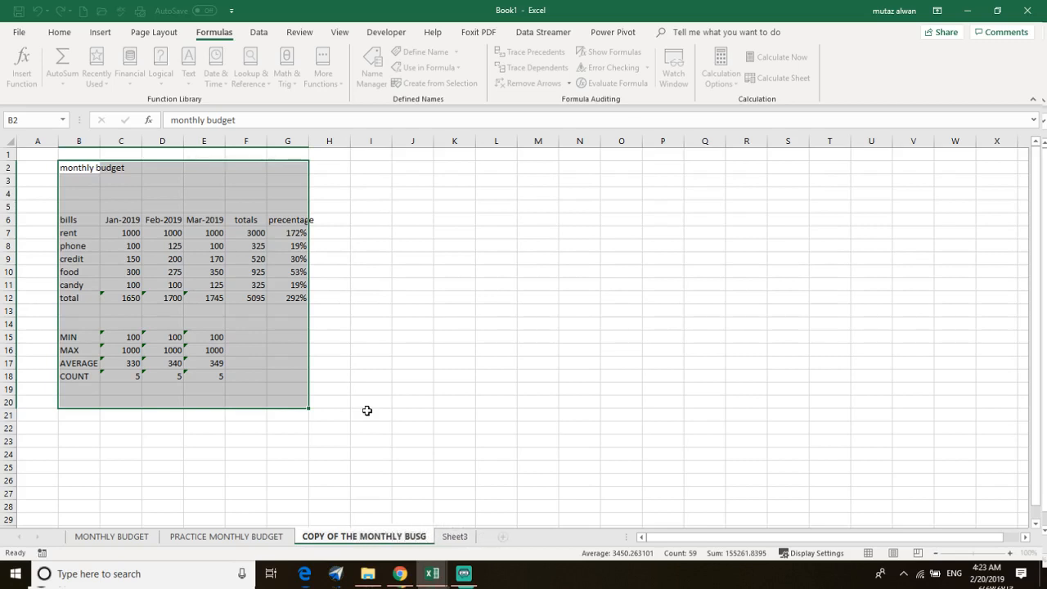
pyautogui.press('Return')
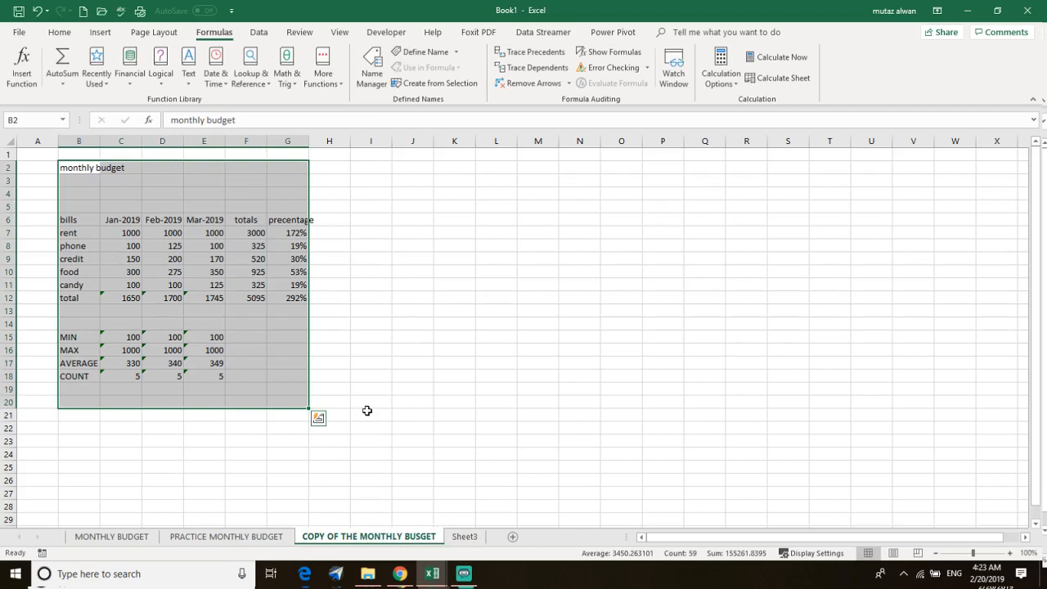
# Correct the misspelled last word in the third worksheet's name so it reads "COPY OF THE MONTHLY BUDGET".
pyautogui.rightClick(416, 537)
pyautogui.click(417, 538)
pyautogui.doubleClick(415, 538)
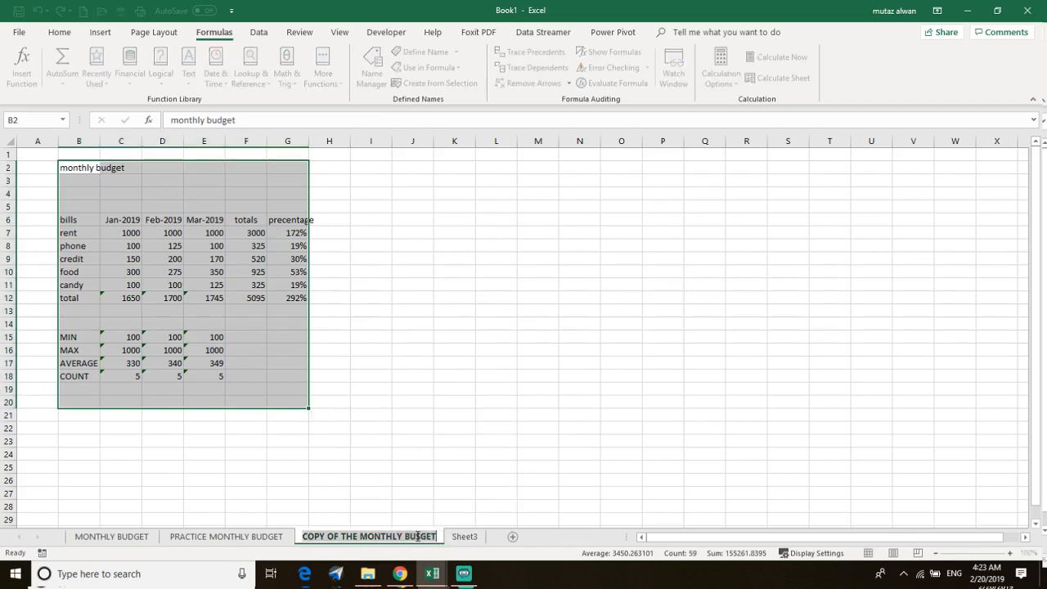
pyautogui.click(421, 537)
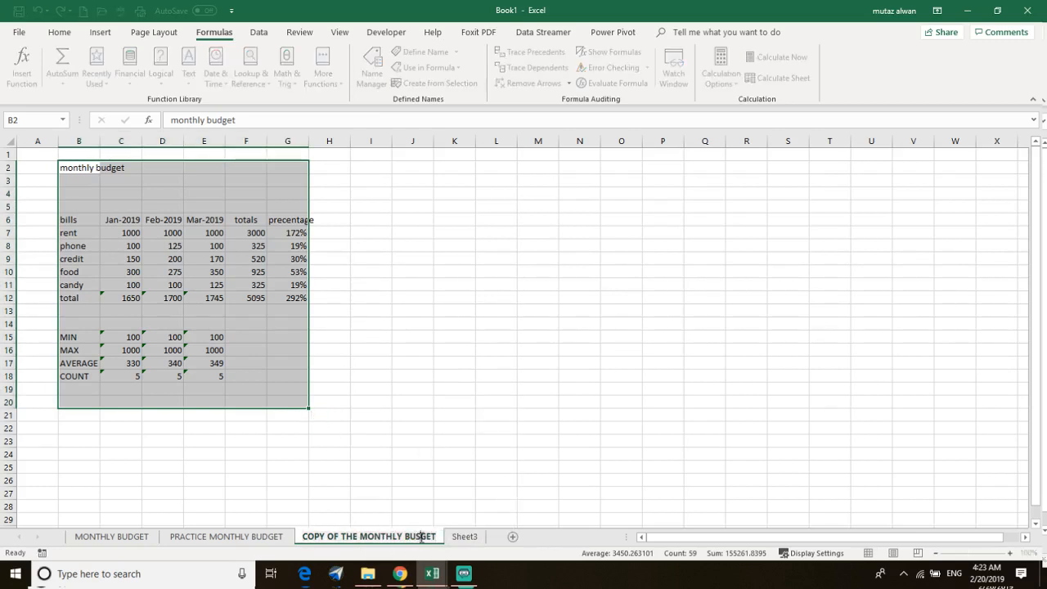
pyautogui.press('BackSpace')
pyautogui.write('D')
pyautogui.press('Return')
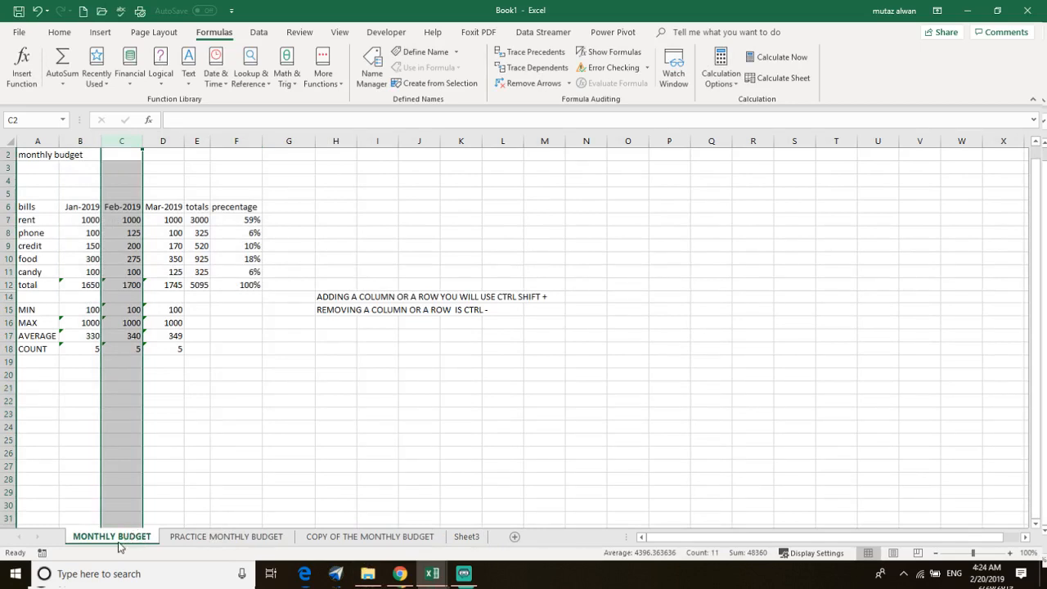
pyautogui.click(78, 400)
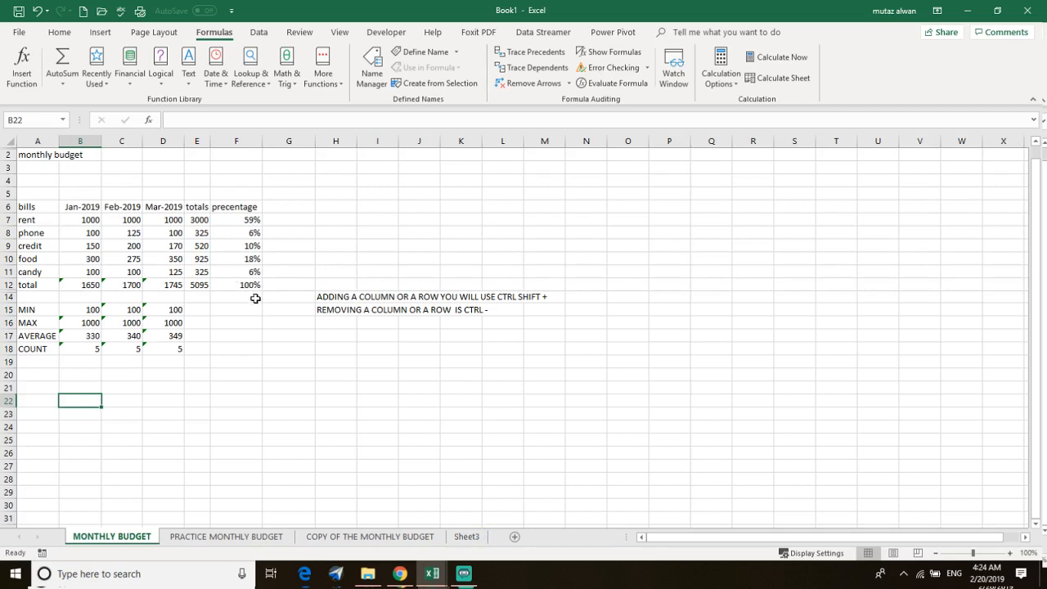
pyautogui.click(300, 324)
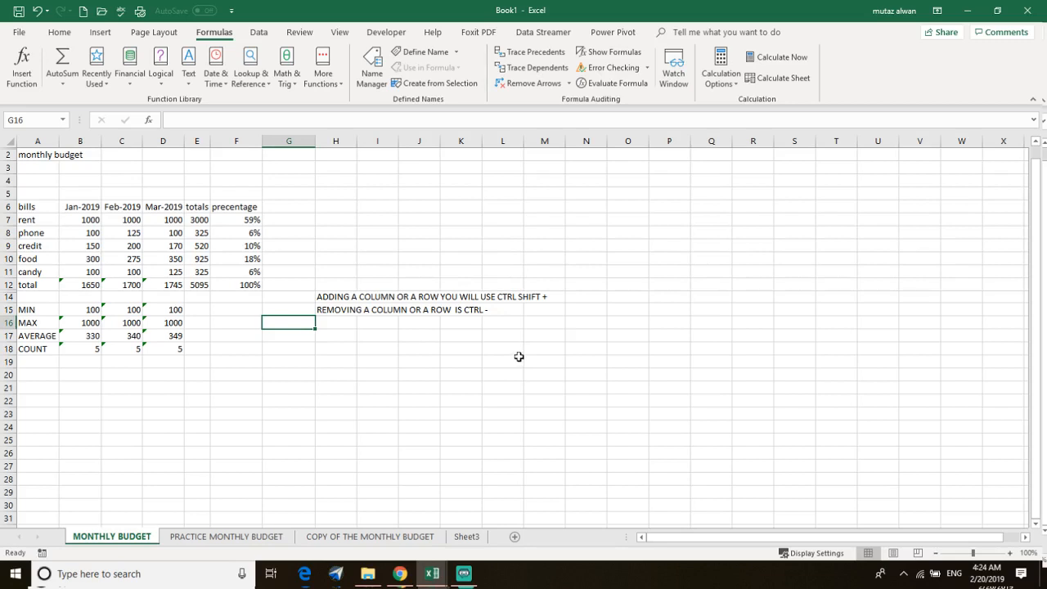
pyautogui.hotkey('ctrl', 's')
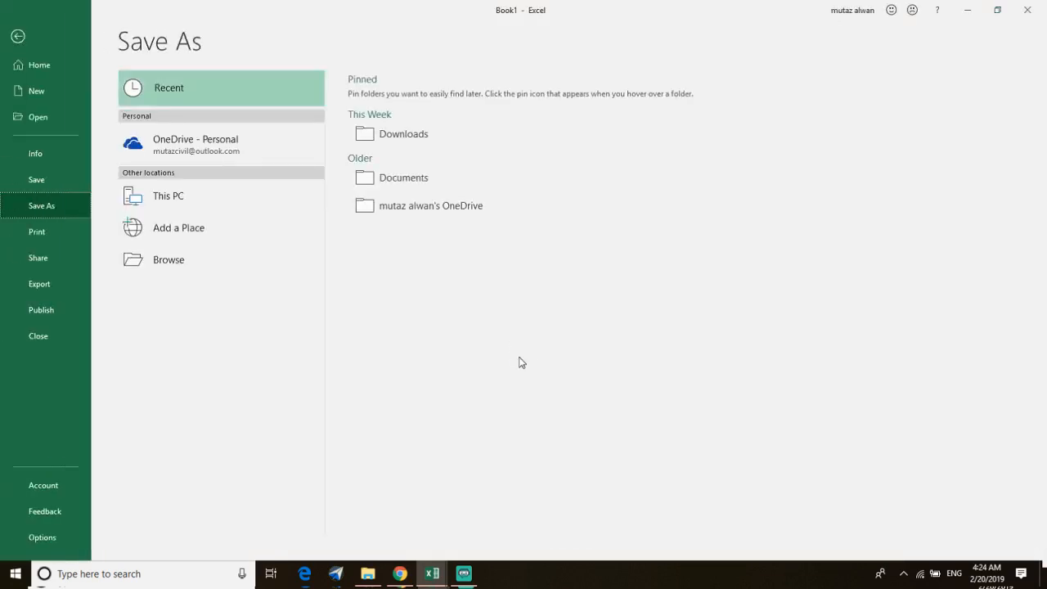
pyautogui.click(18, 37)
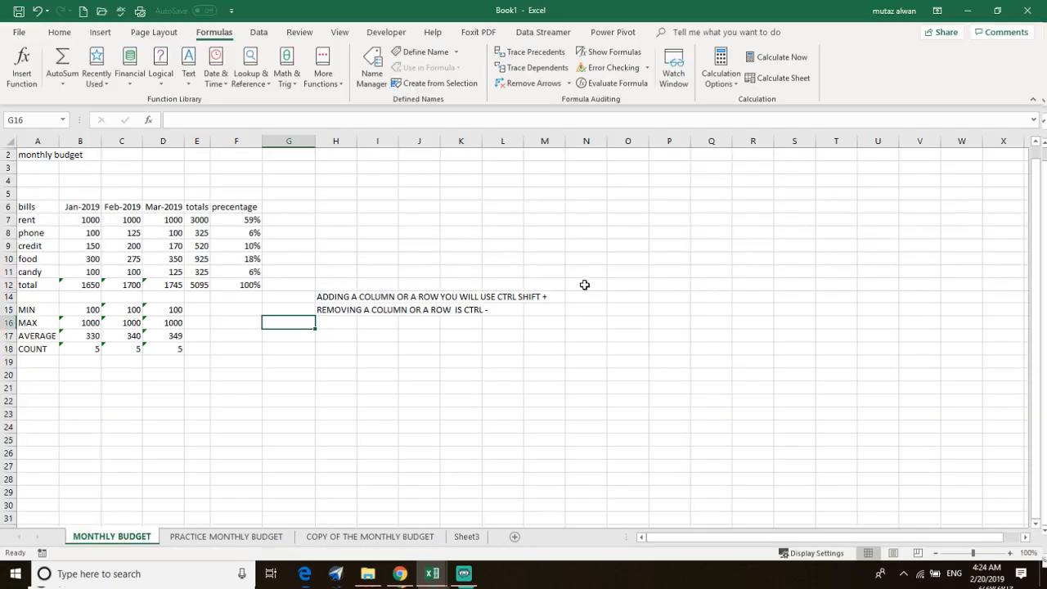
# Delete the empty worksheet Sheet3.
pyautogui.rightClick(467, 538)
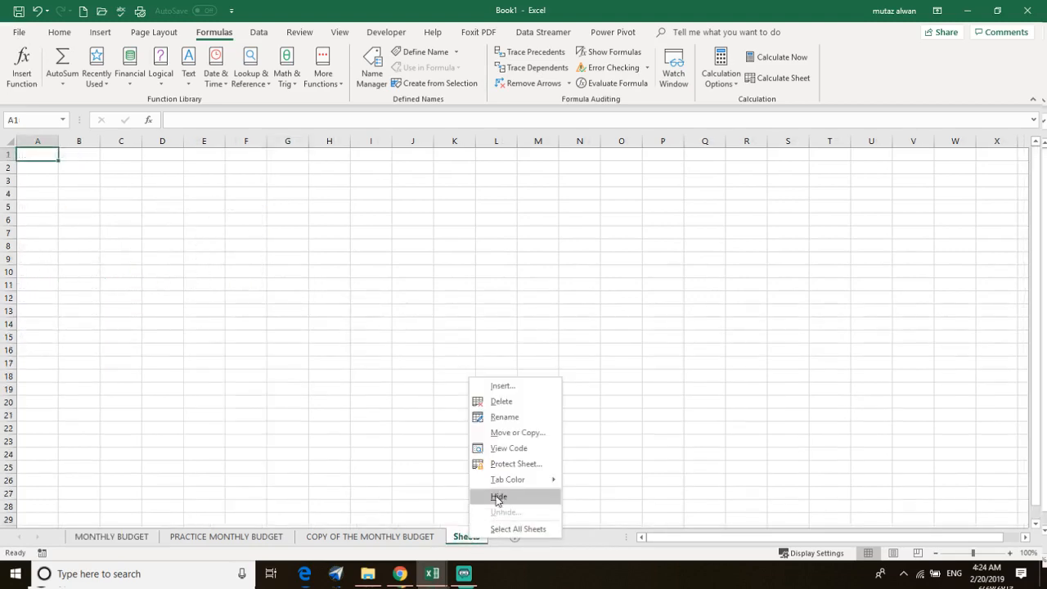
pyautogui.click(501, 401)
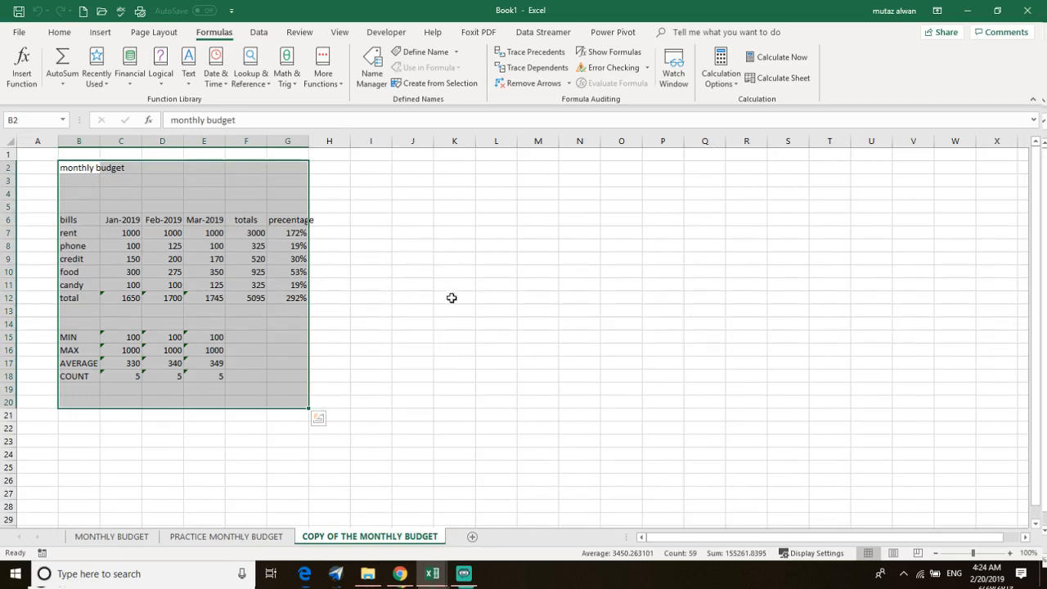
# Add a new blank worksheet after the last sheet and delete it again.
pyautogui.click(472, 537)
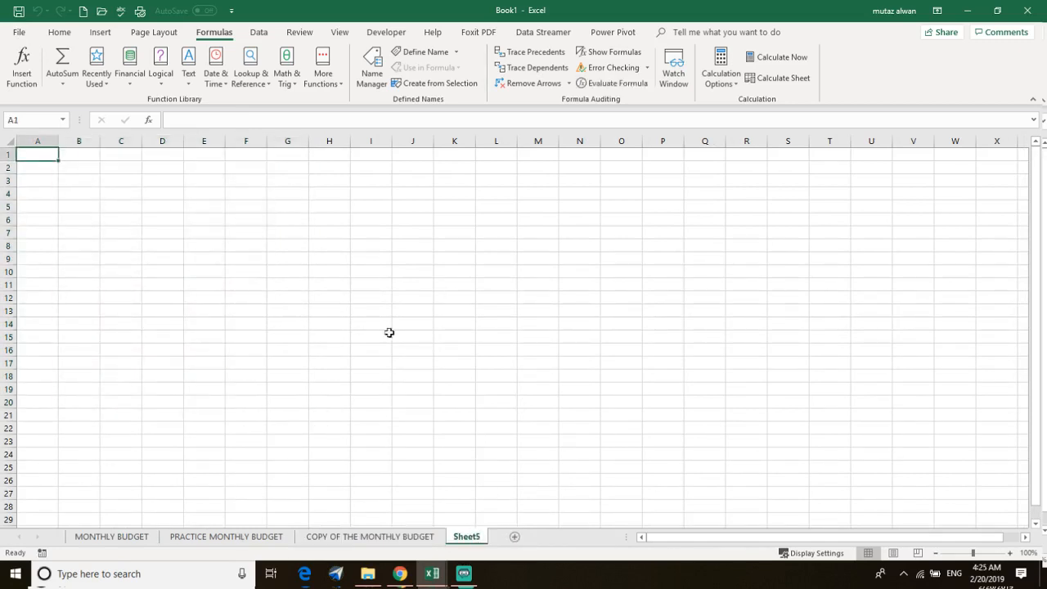
pyautogui.rightClick(478, 538)
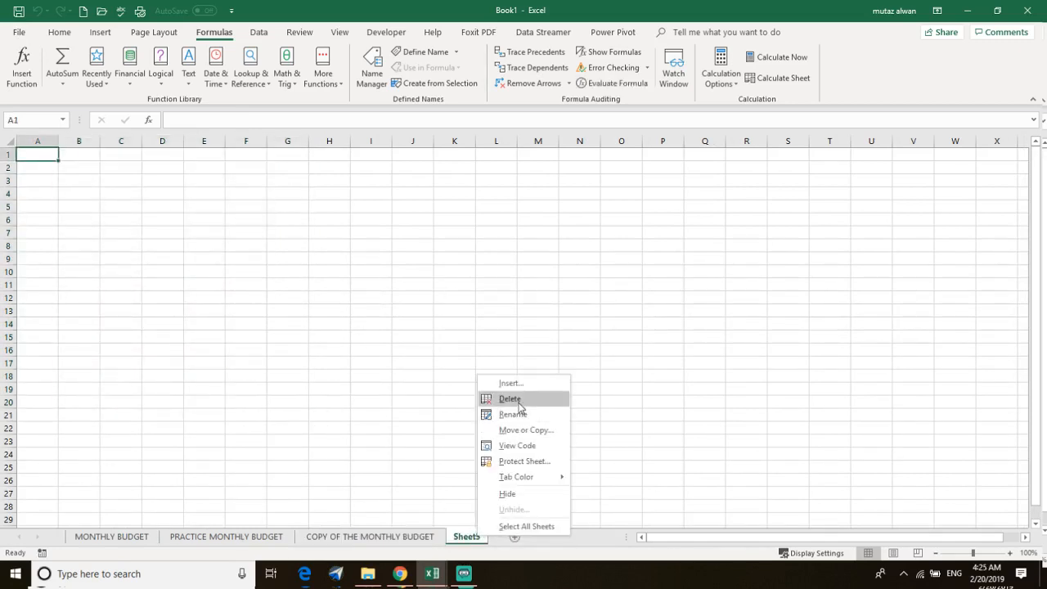
pyautogui.click(515, 400)
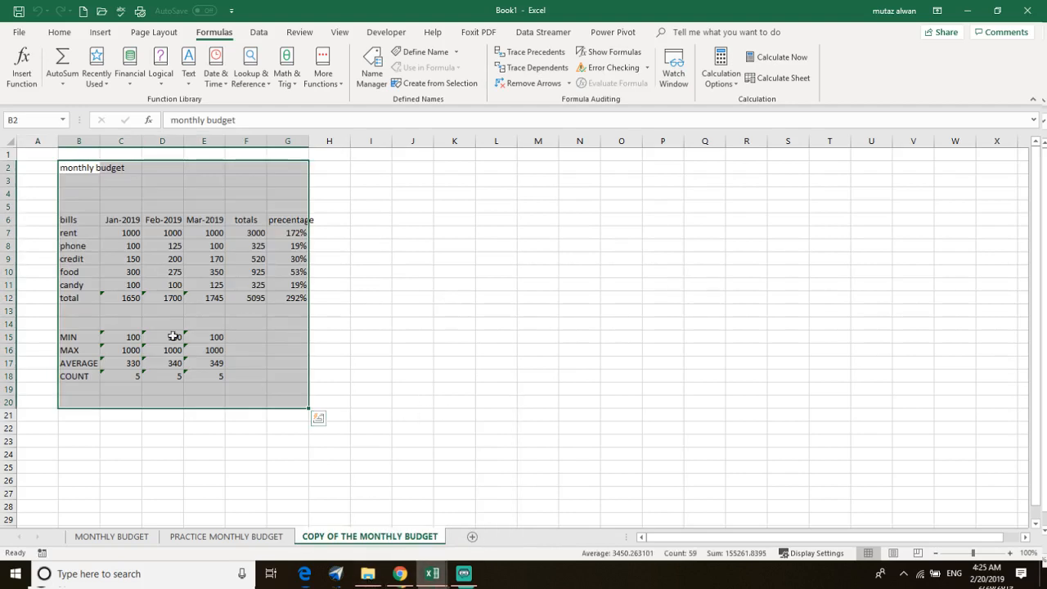
pyautogui.rightClick(383, 537)
pyautogui.click(427, 396)
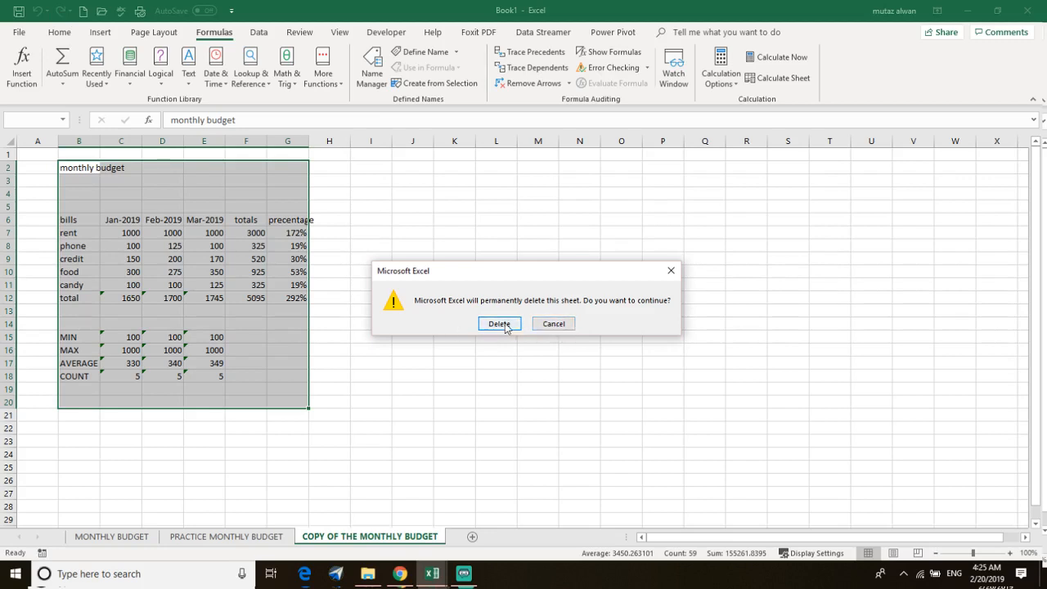
pyautogui.click(553, 324)
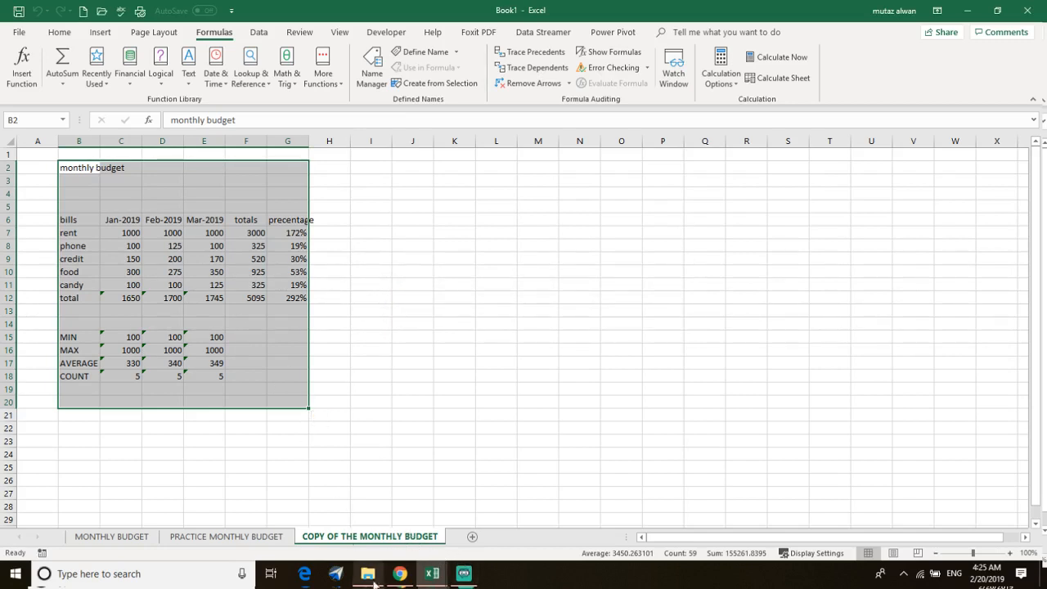
# Permanently delete the worksheet COPY OF THE MONTHLY BUDGET.
pyautogui.rightClick(375, 538)
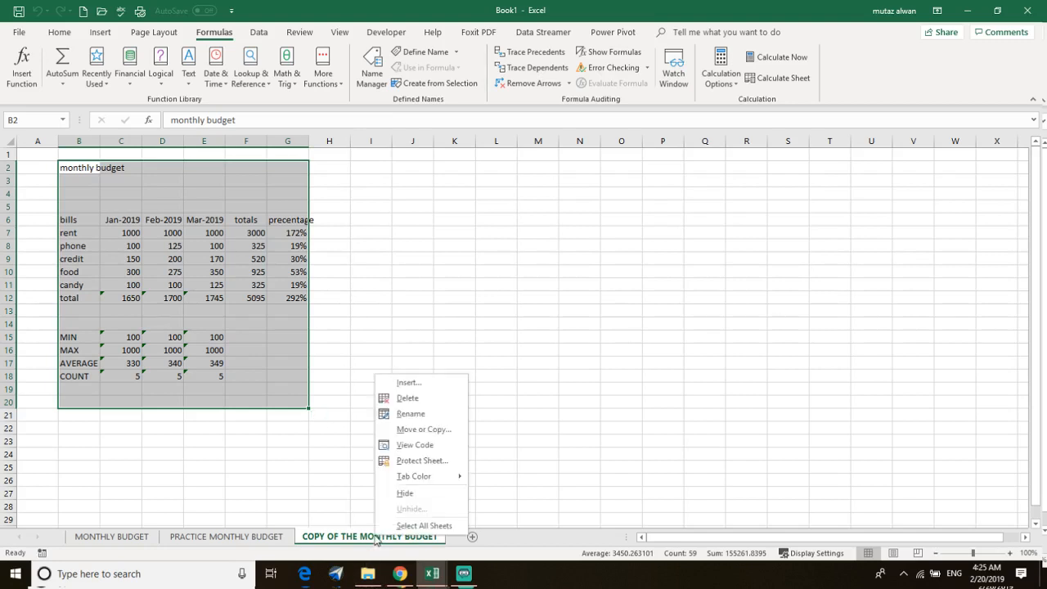
pyautogui.click(409, 399)
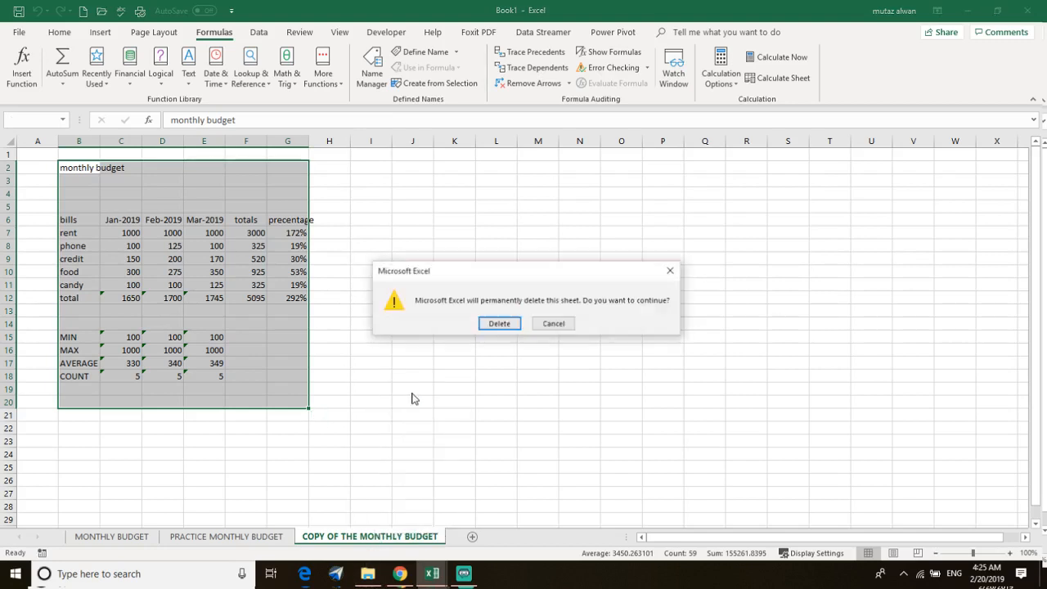
pyautogui.click(504, 323)
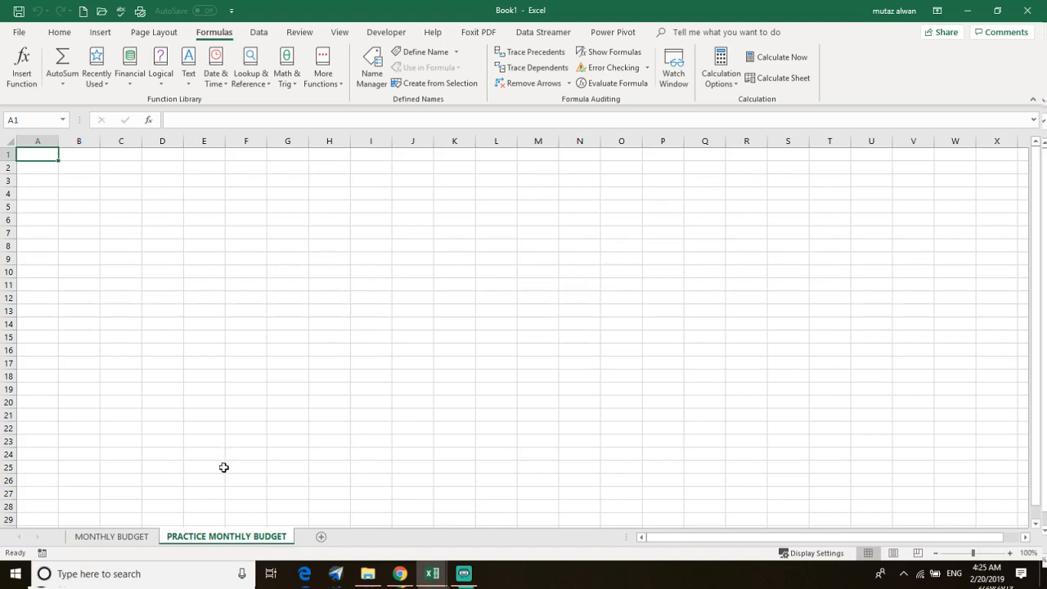
# Create a copy of the MONTHLY BUDGET worksheet within Book1, placed after the last sheet.
pyautogui.click(129, 538)
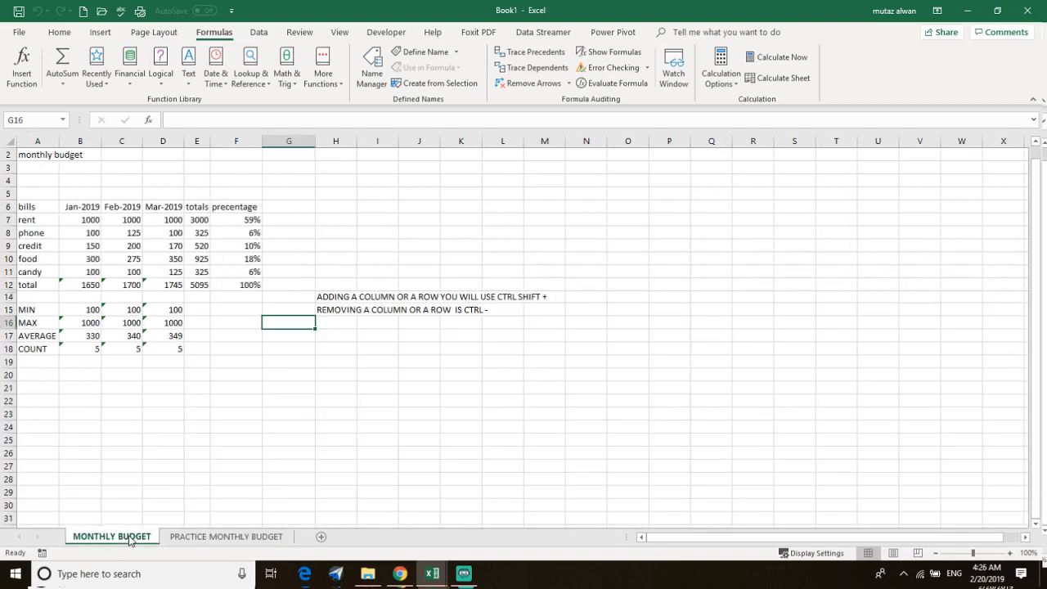
pyautogui.rightClick(129, 538)
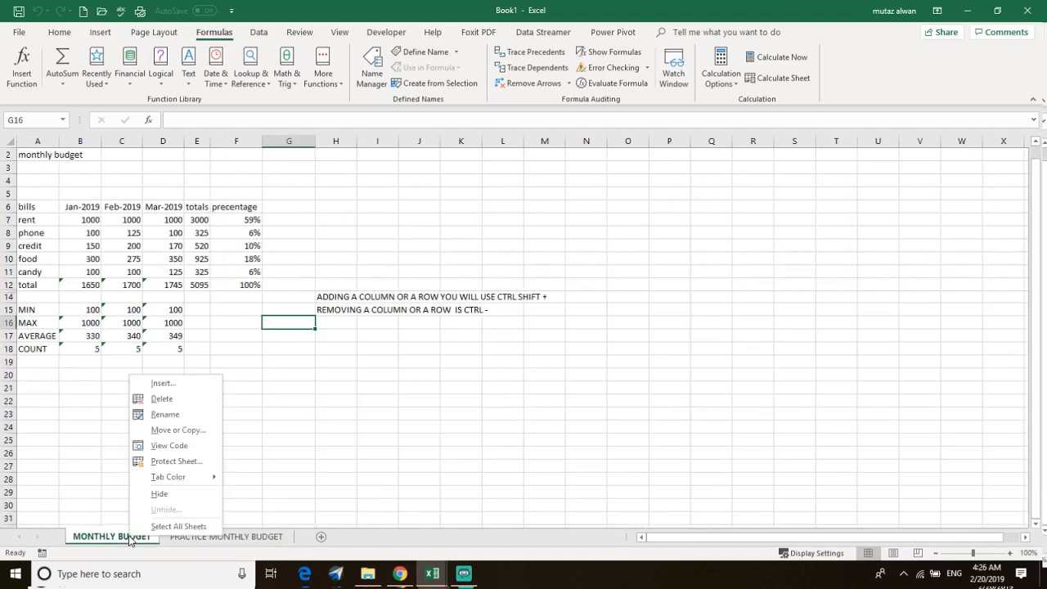
pyautogui.click(196, 433)
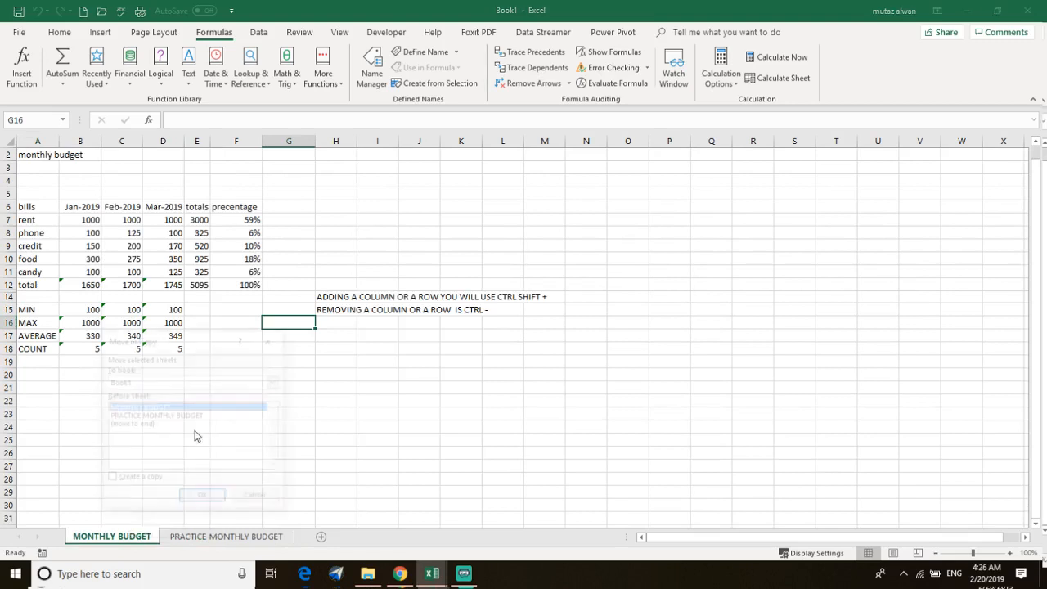
pyautogui.click(164, 384)
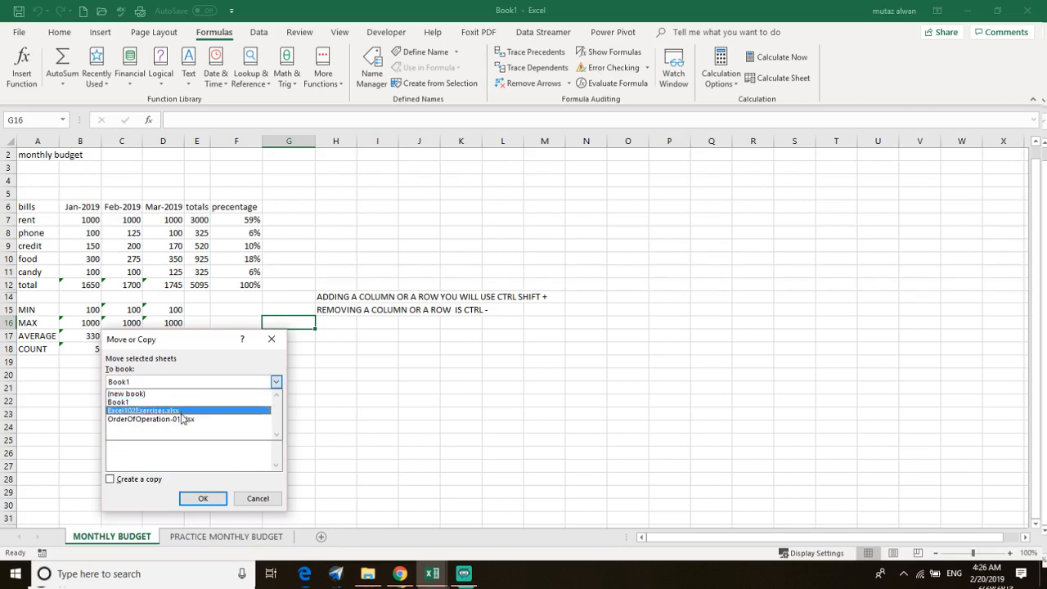
pyautogui.click(178, 396)
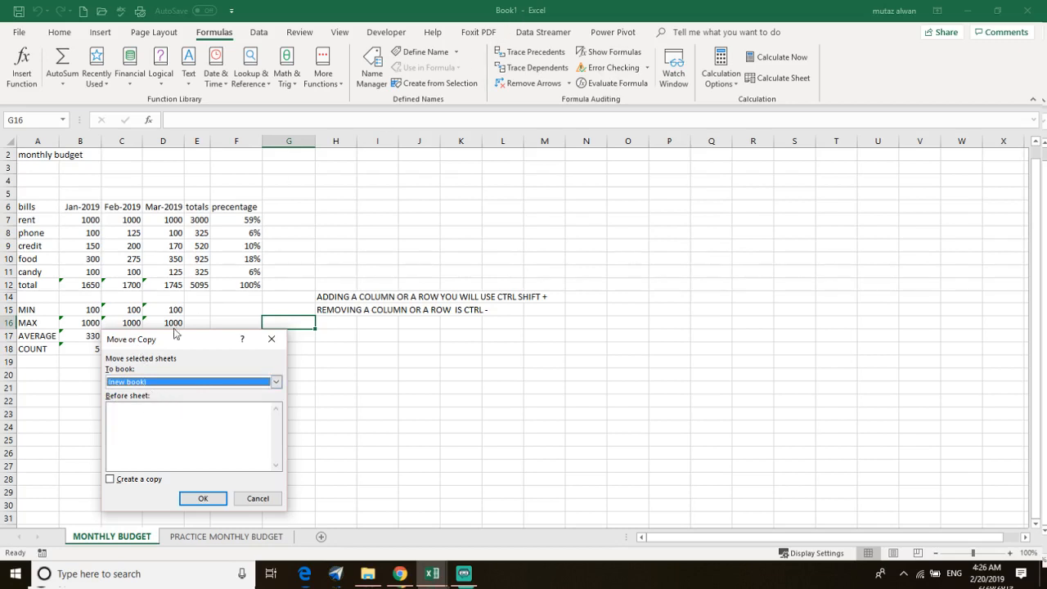
pyautogui.click(111, 479)
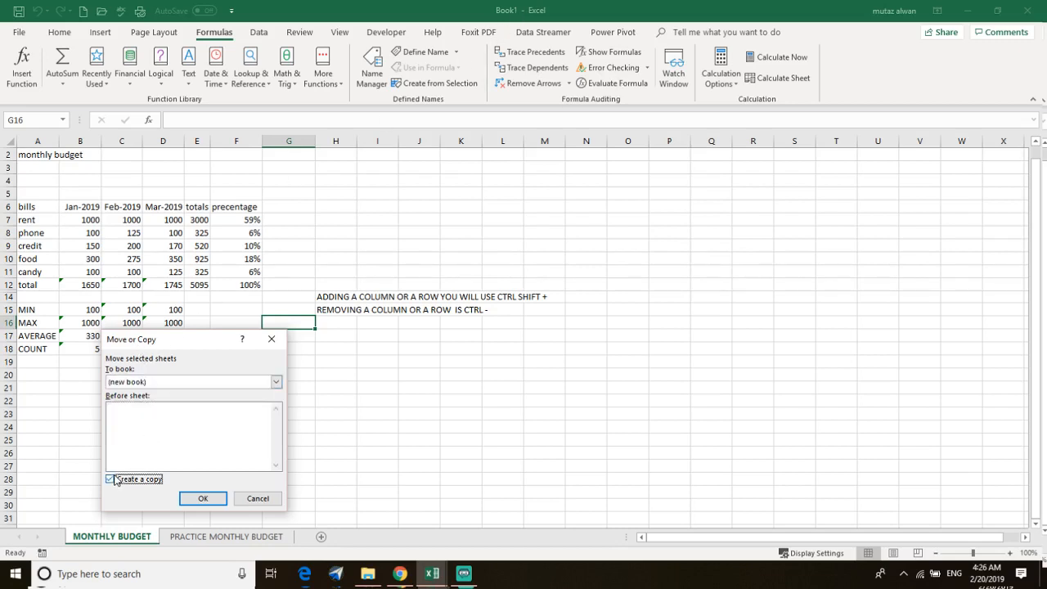
pyautogui.click(161, 383)
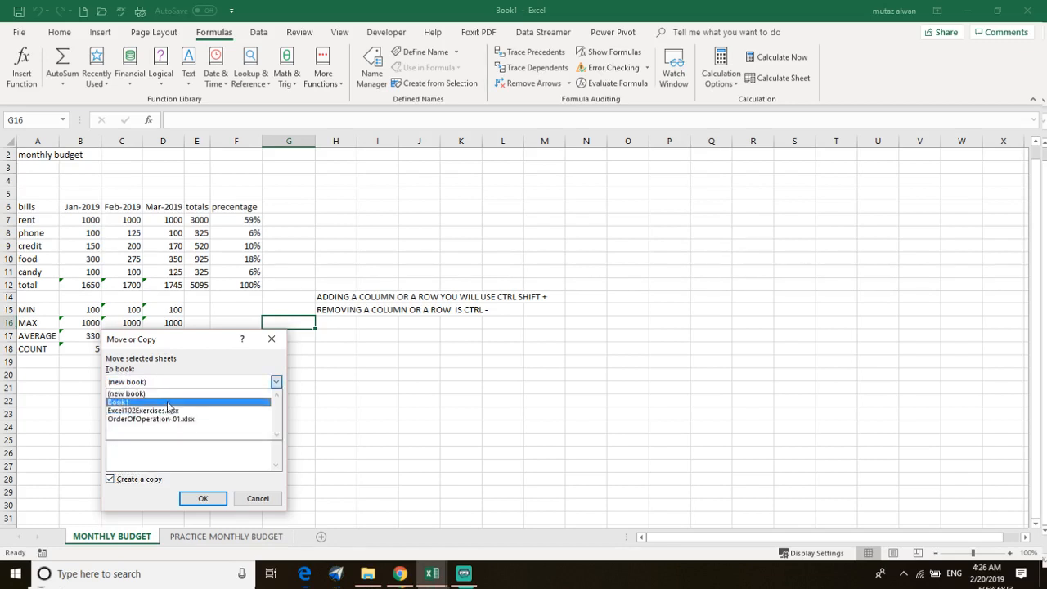
pyautogui.click(168, 402)
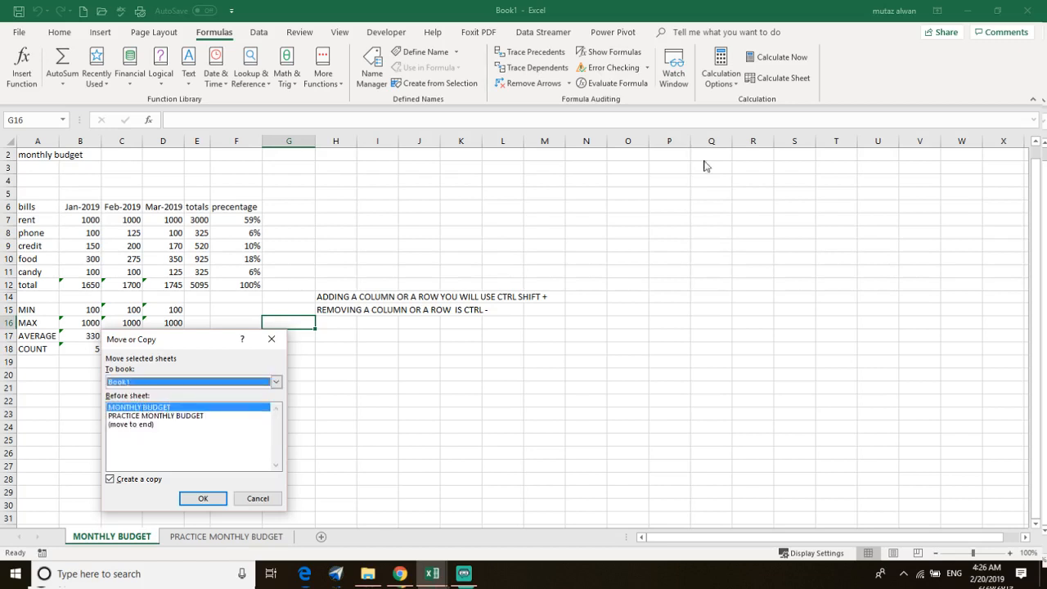
pyautogui.click(154, 416)
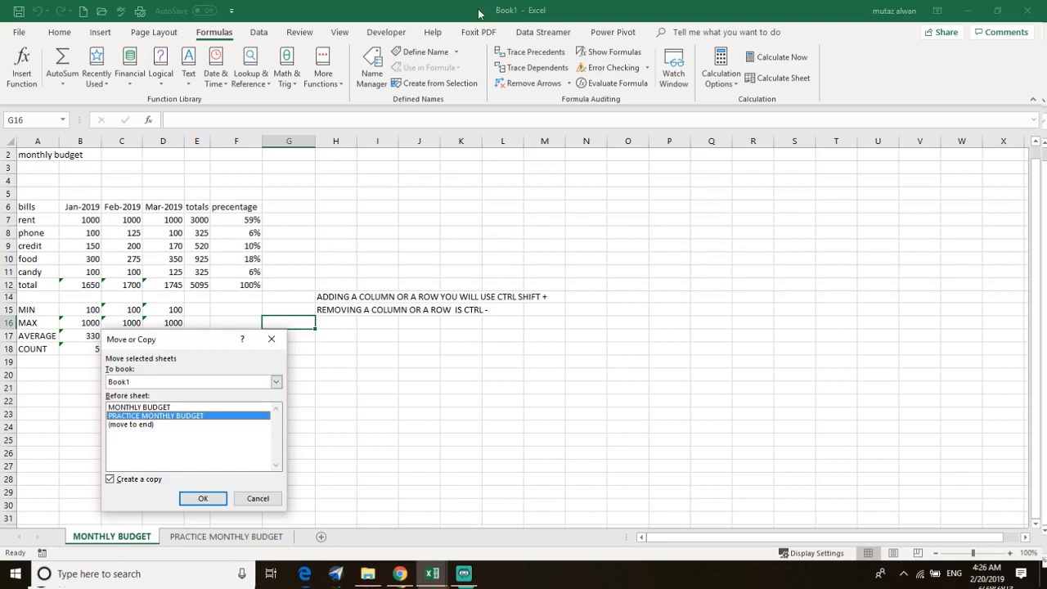
pyautogui.click(135, 425)
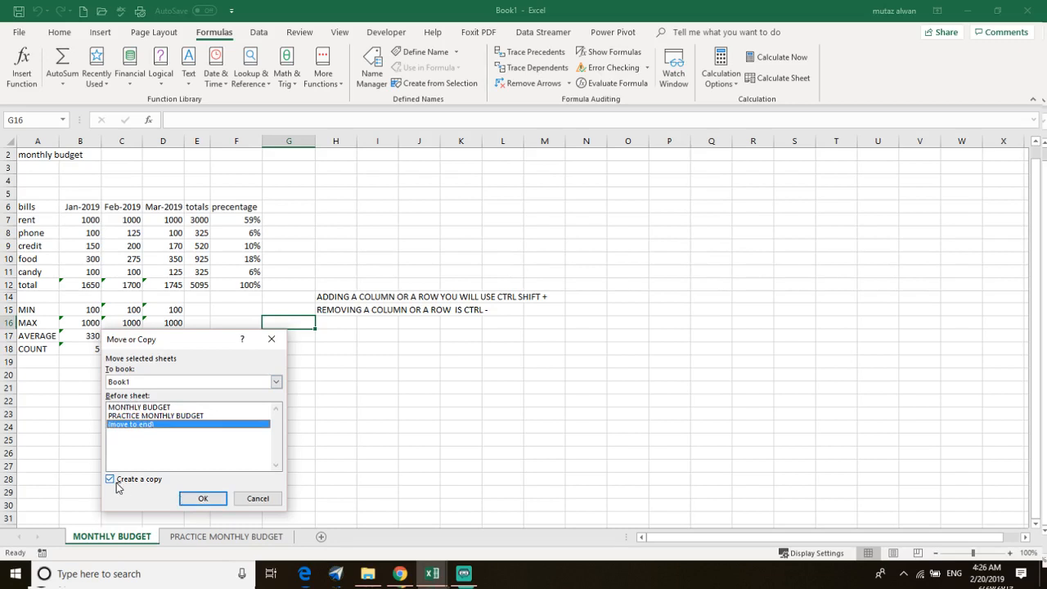
pyautogui.click(204, 499)
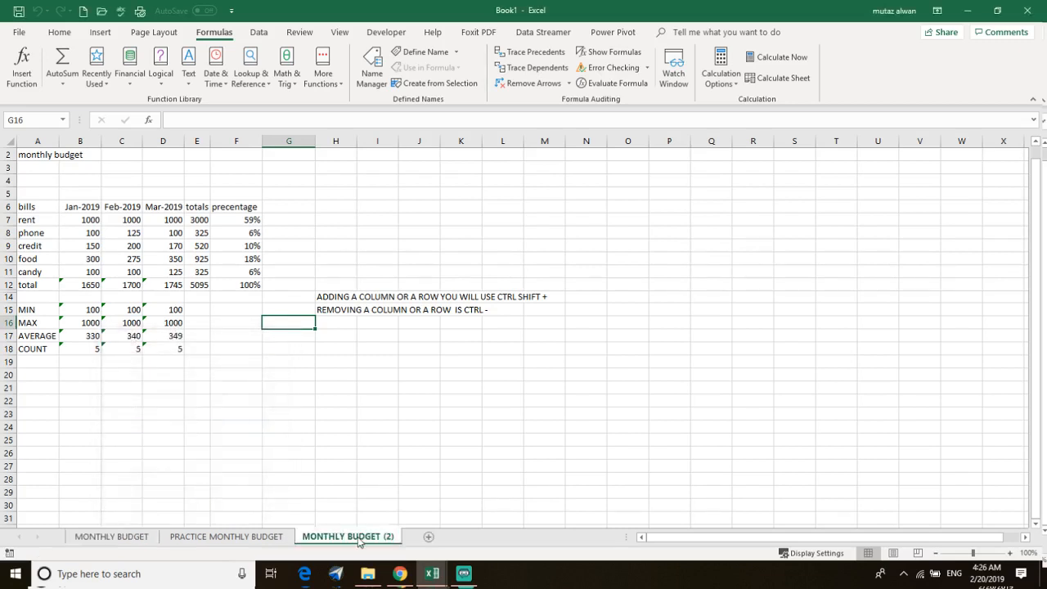
# Move the original MONTHLY BUDGET worksheet to the end of the sheet order and back to first place.
pyautogui.click(102, 538)
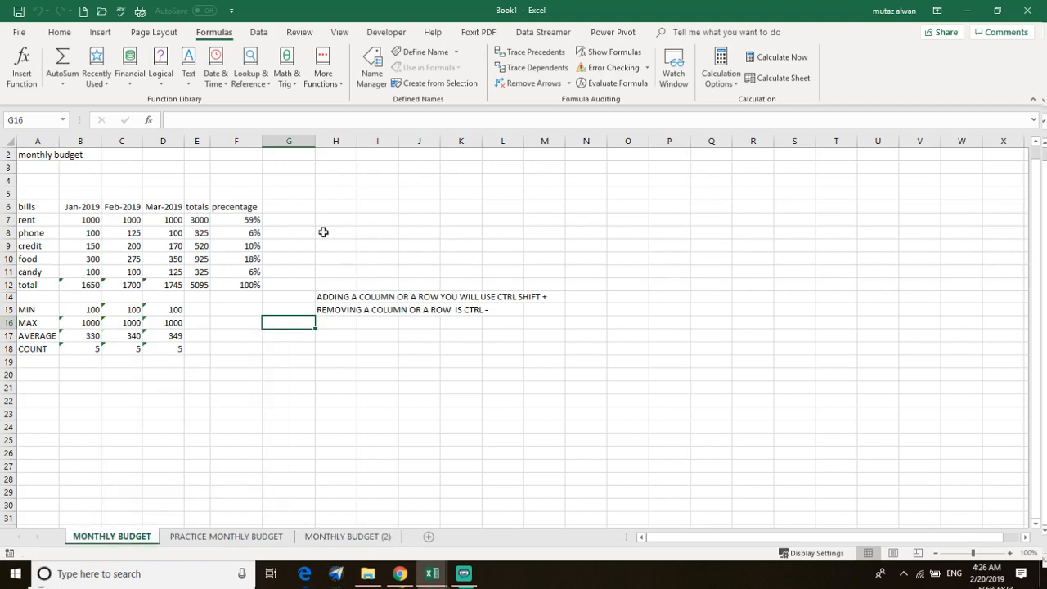
pyautogui.click(347, 538)
pyautogui.click(129, 539)
pyautogui.moveTo(112, 531); pyautogui.dragTo(413, 524)
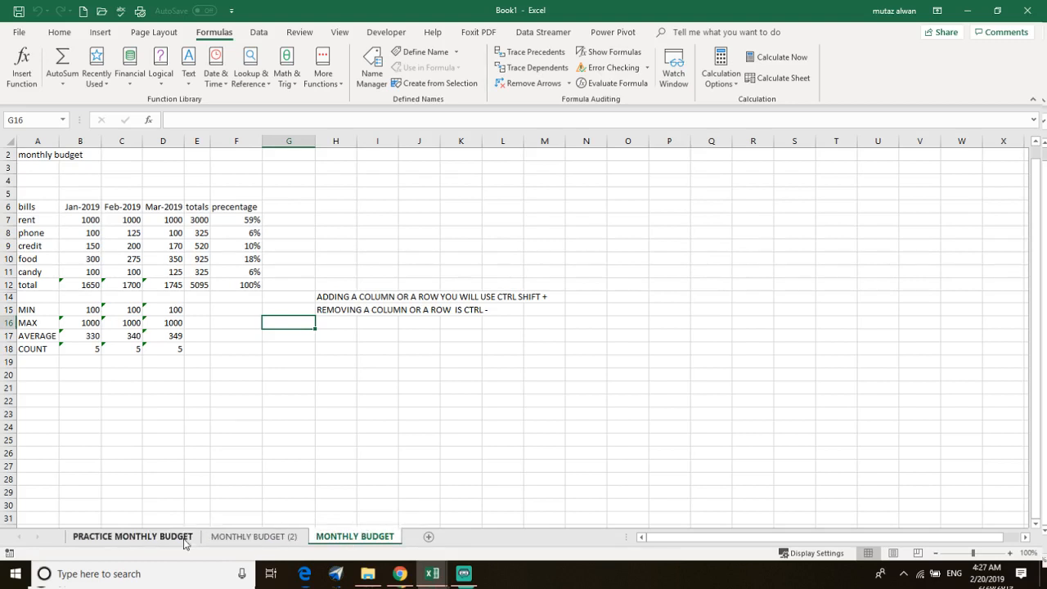
pyautogui.moveTo(338, 541); pyautogui.dragTo(139, 546)
# Duplicate the MONTHLY BUDGET worksheet straight from the sheet tabs, placing the new copy after MONTHLY BUDGET (2).
pyautogui.rightClick(109, 535)
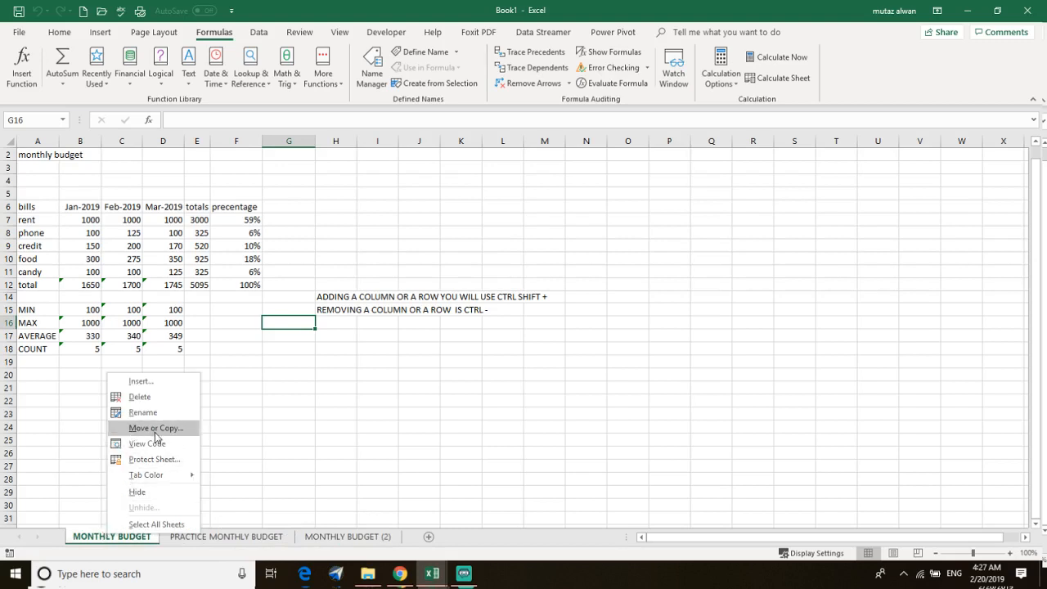
pyautogui.click(93, 539)
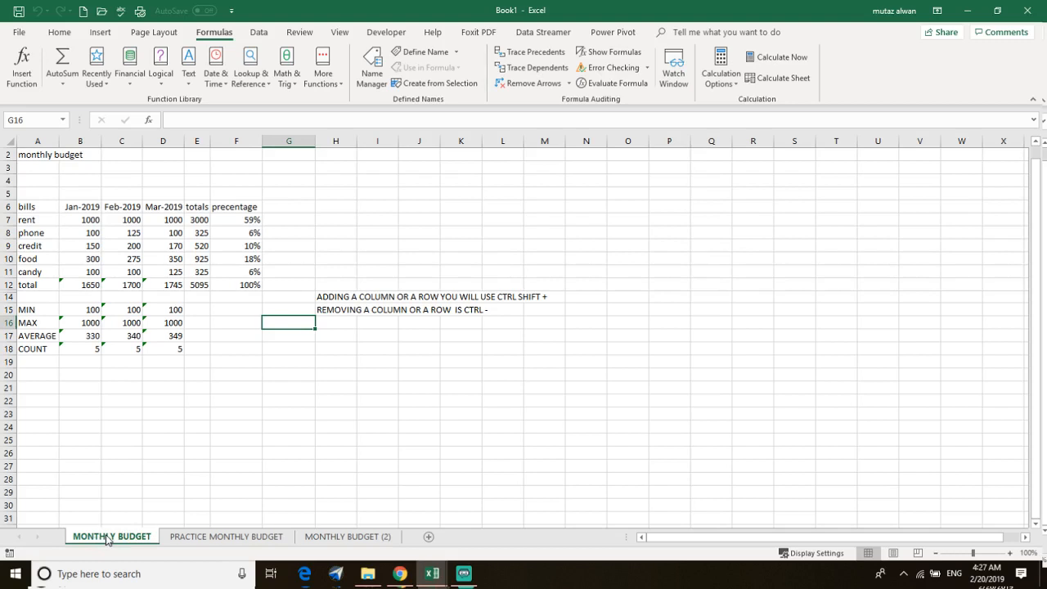
pyautogui.moveTo(106, 540); pyautogui.dragTo(397, 528)
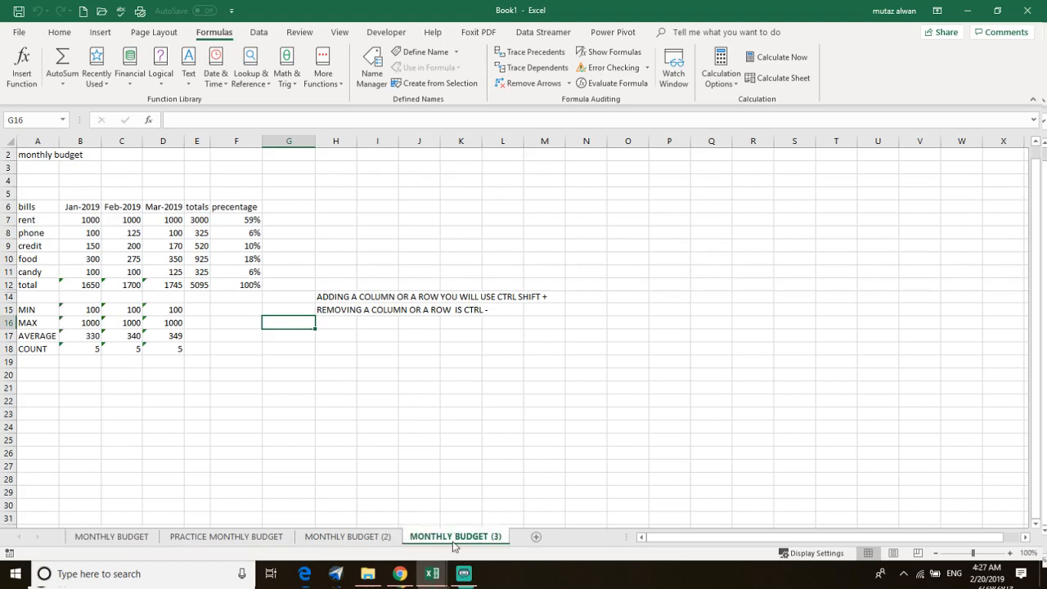
# Group the MONTHLY BUDGET worksheet with MONTHLY BUDGET (3) and ungroup them again.
pyautogui.click(119, 537)
pyautogui.click(479, 539)
pyautogui.keyDown('ctrl'); pyautogui.click(145, 539); pyautogui.keyUp('ctrl')
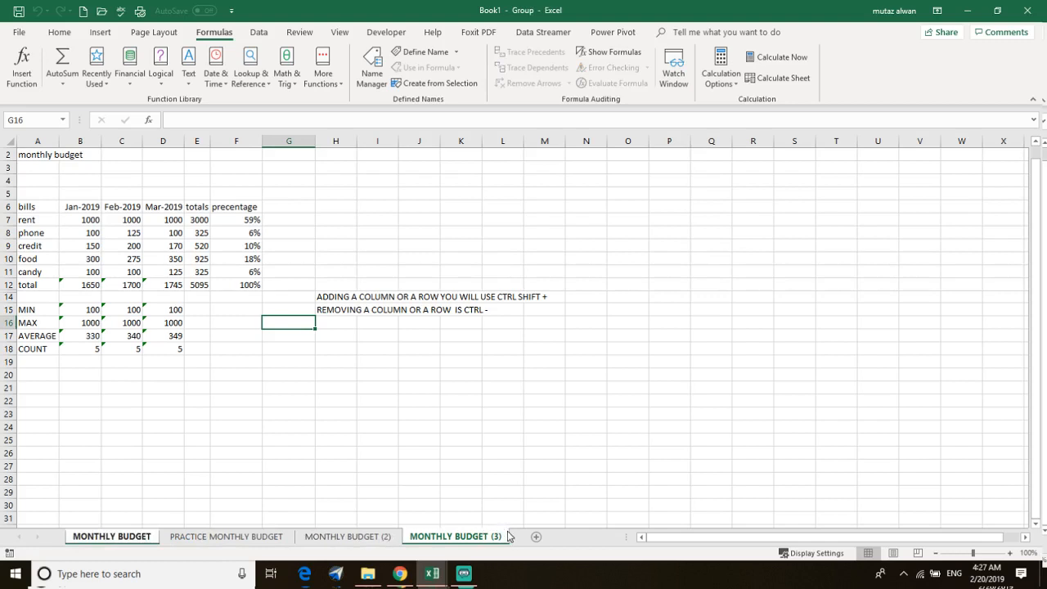
pyautogui.keyDown('ctrl'); pyautogui.click(132, 538); pyautogui.keyUp('ctrl')
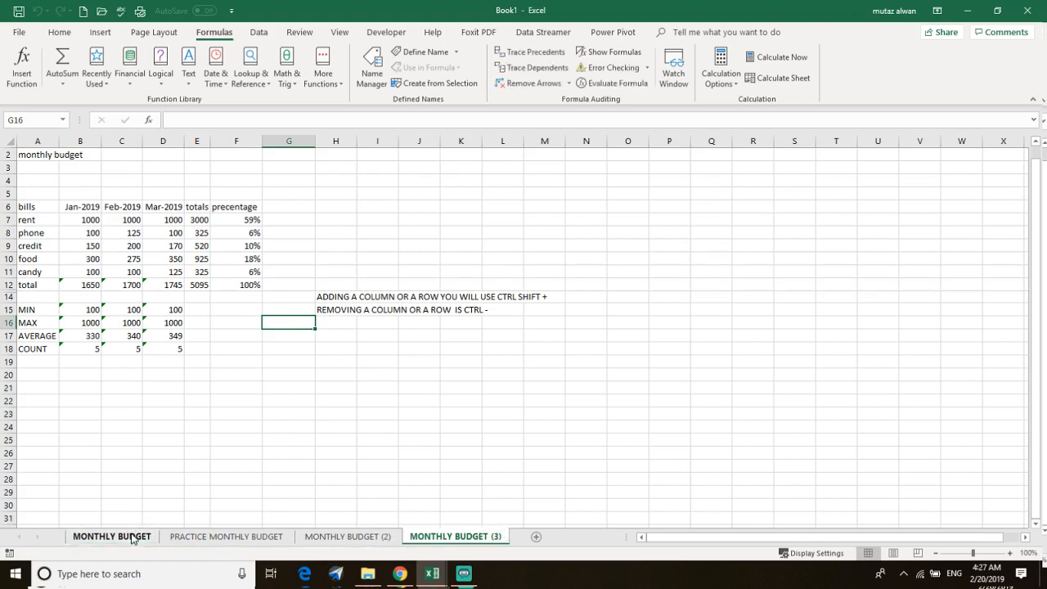
# Group PRACTICE MONTHLY BUDGET with MONTHLY BUDGET (3), move both after MONTHLY BUDGET (2), and return to the MONTHLY BUDGET worksheet.
pyautogui.keyDown('ctrl'); pyautogui.click(258, 538); pyautogui.keyUp('ctrl')
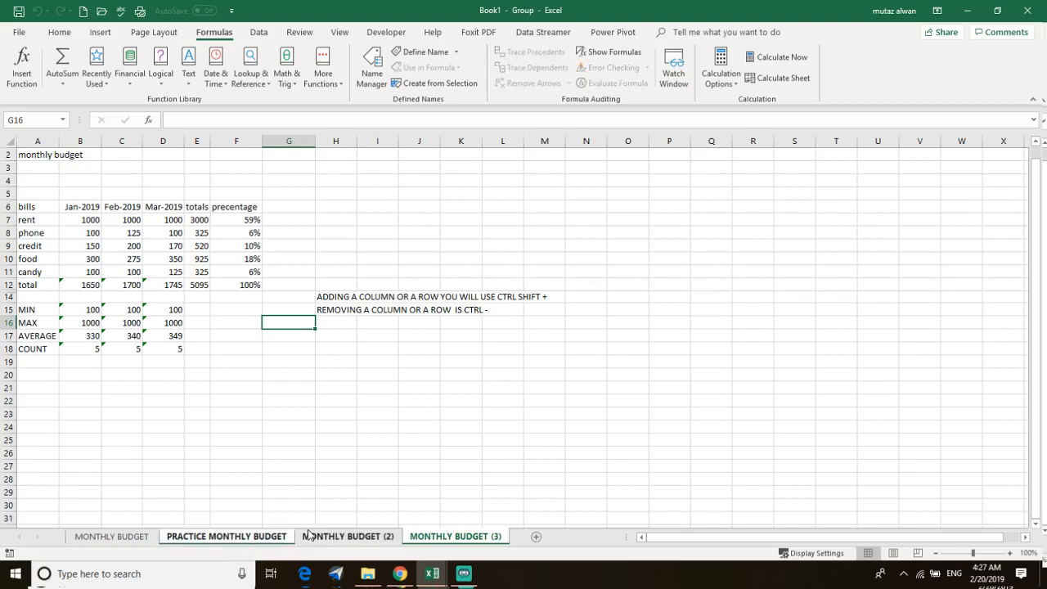
pyautogui.moveTo(263, 537); pyautogui.dragTo(261, 533)
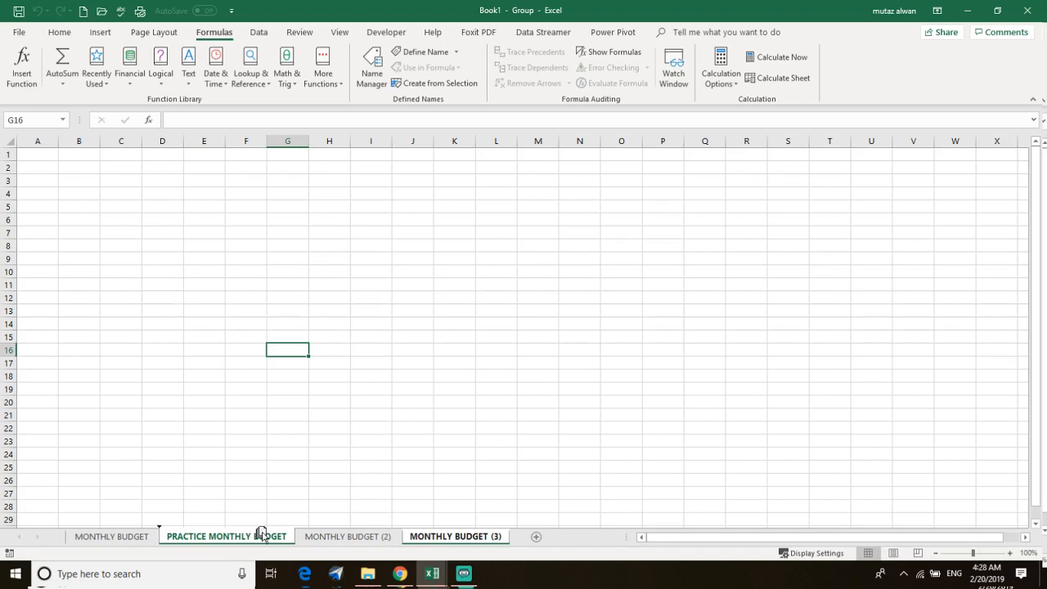
pyautogui.keyDown('ctrl'); pyautogui.click(323, 536); pyautogui.keyUp('ctrl')
pyautogui.click(439, 539)
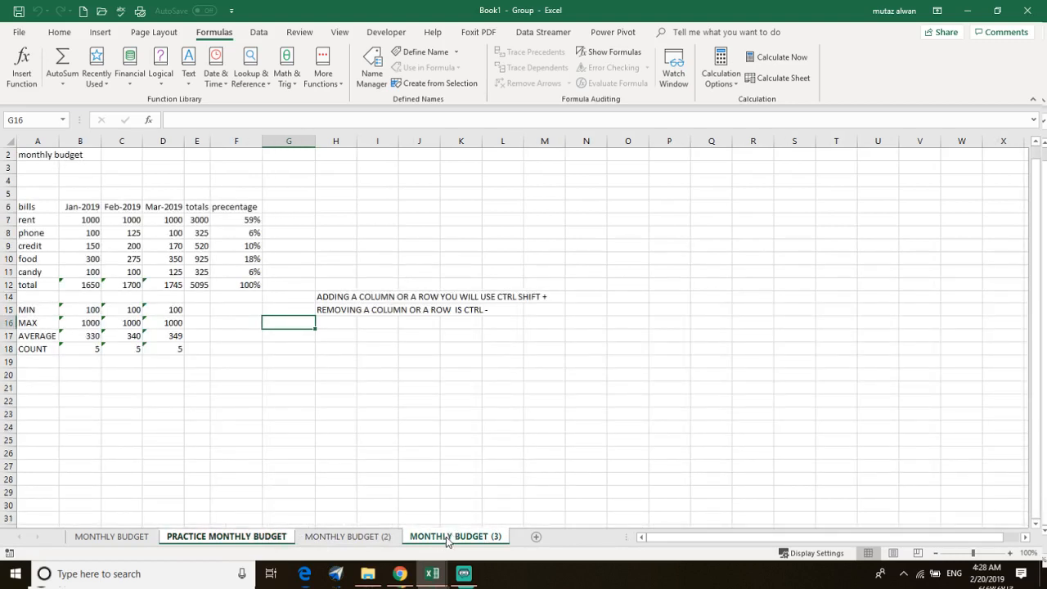
pyautogui.moveTo(448, 540); pyautogui.dragTo(446, 537)
pyautogui.moveTo(445, 537); pyautogui.dragTo(337, 535)
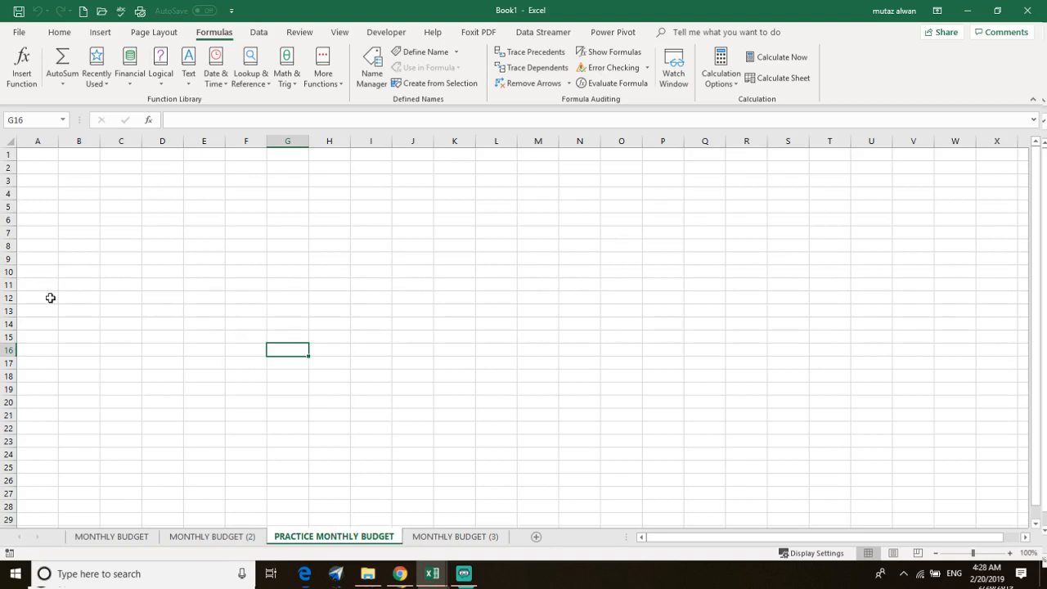
pyautogui.click(109, 539)
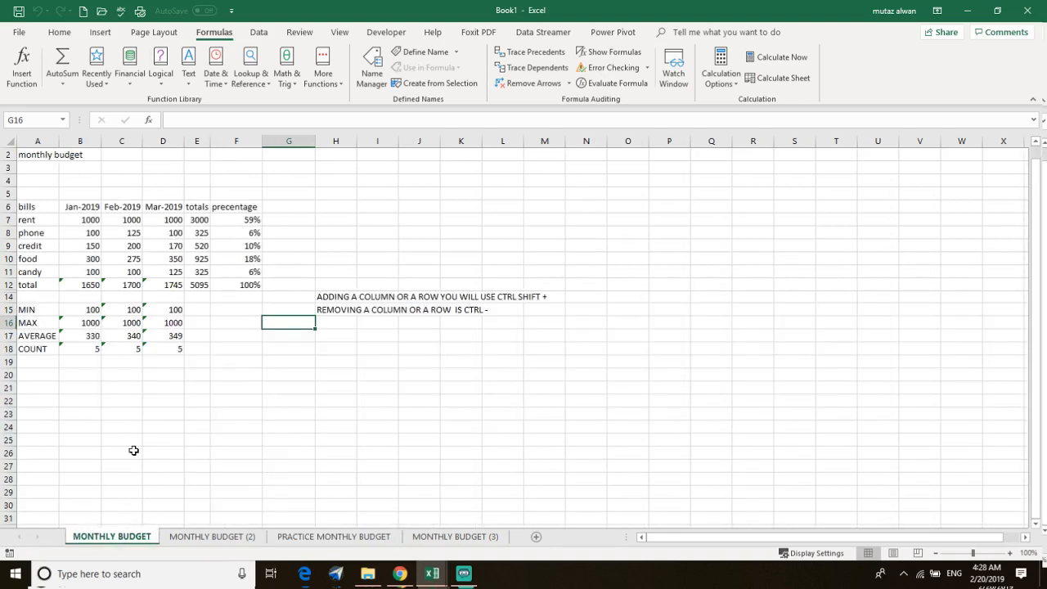